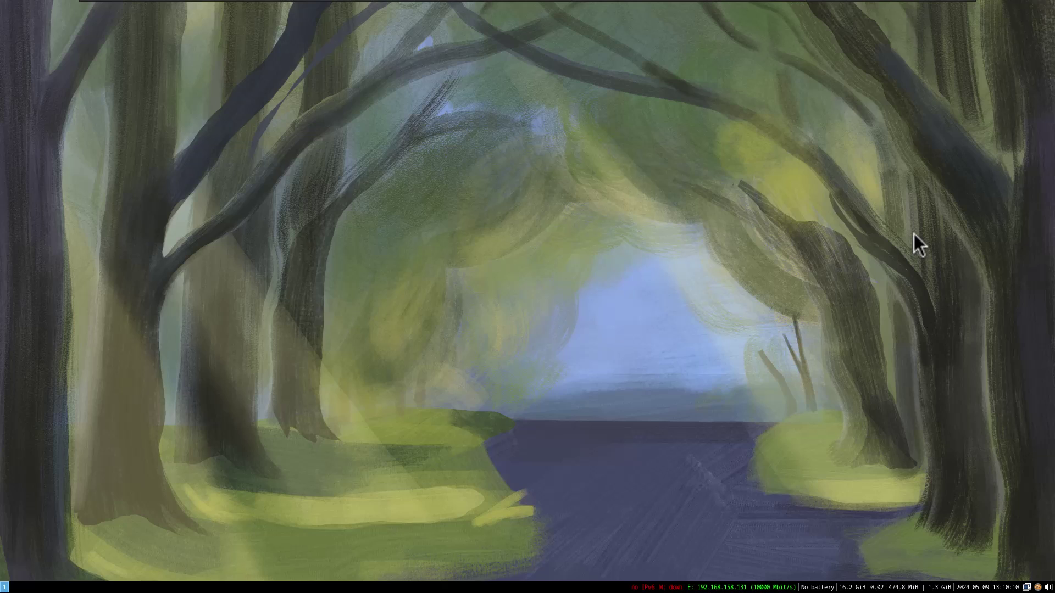
# - Open two terminals side by side on workspace 1
pyautogui.press('super+Return')
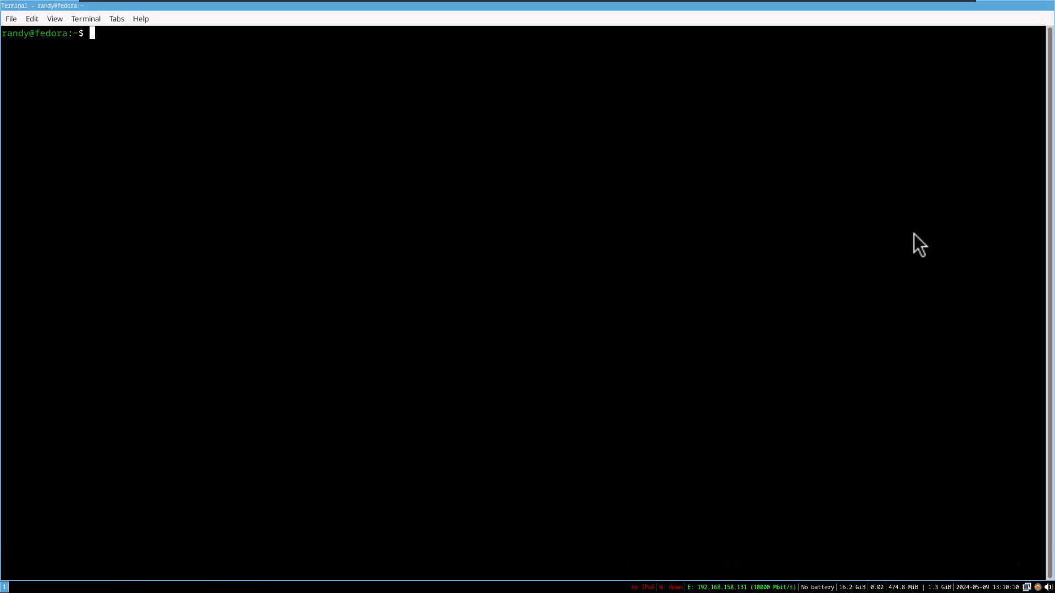
pyautogui.press('super+Return')
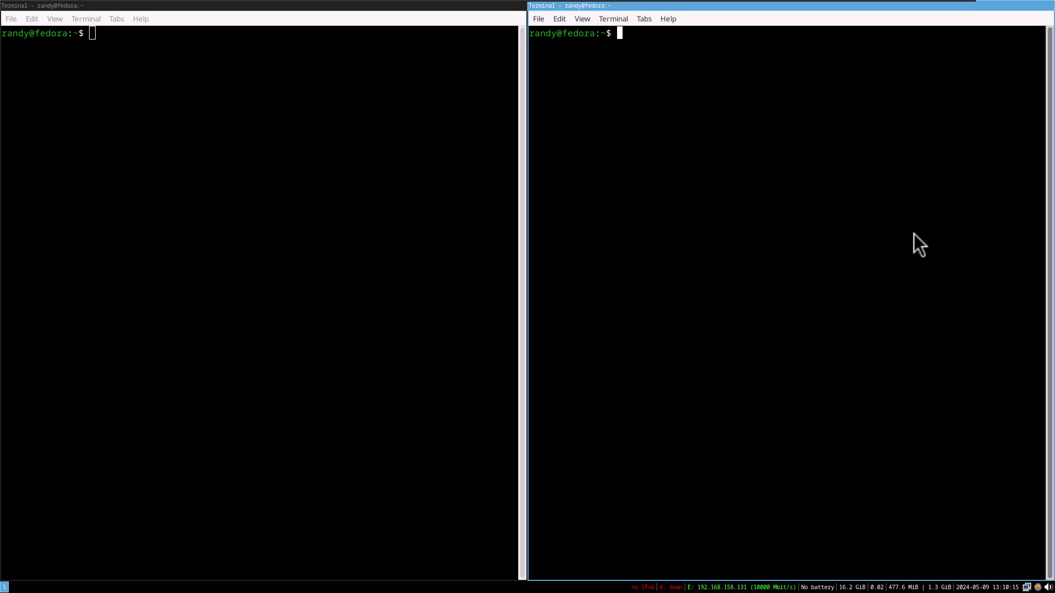
# - Open terminals on workspace 2, check that workspace 1 still has two terminals, then return
pyautogui.press('super+2')
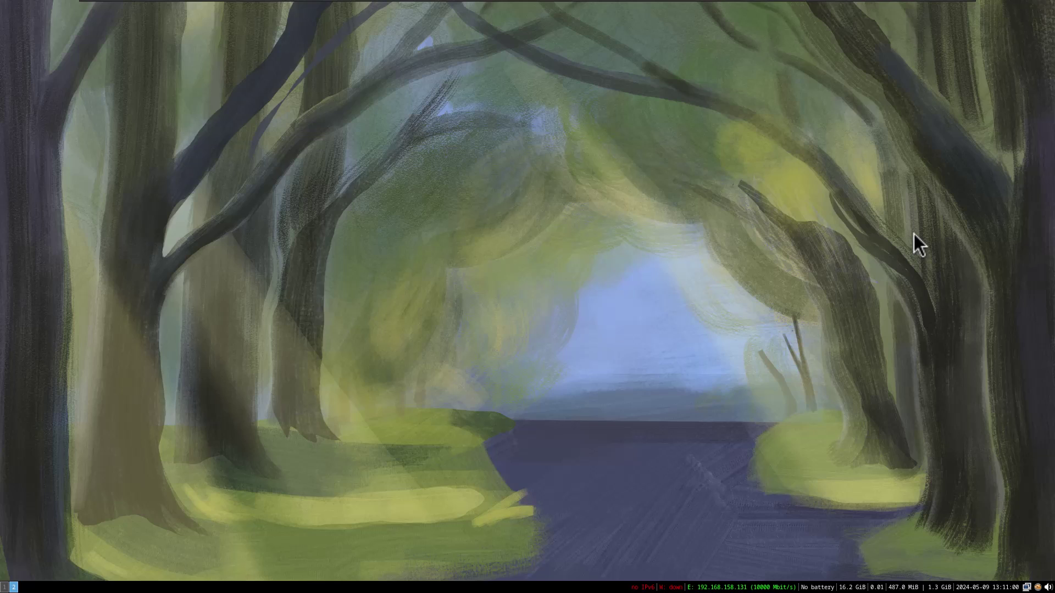
pyautogui.press('super+Return')
pyautogui.press('super+Return')
pyautogui.press('super+Return')
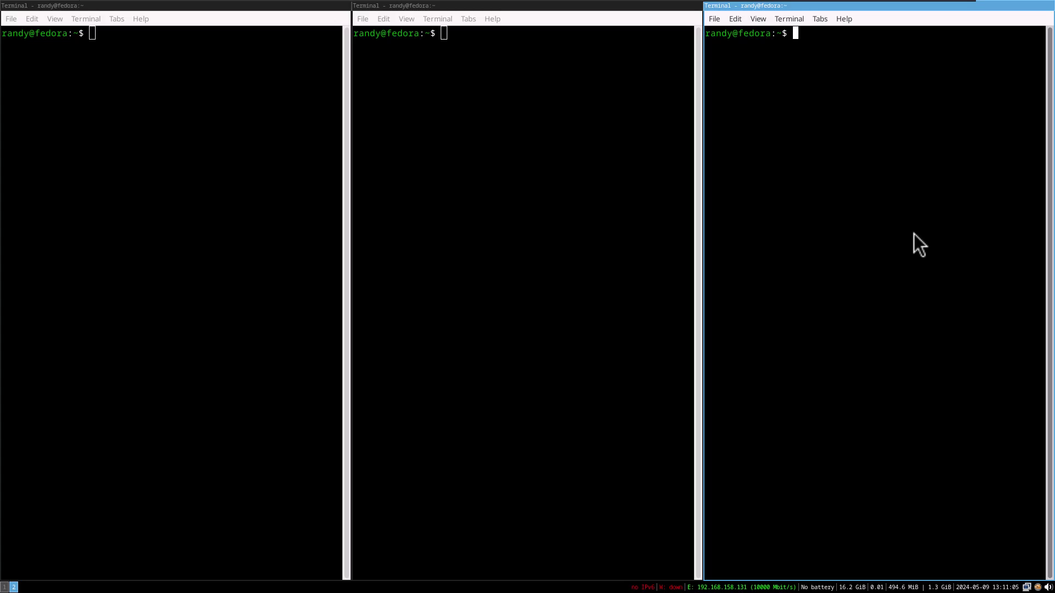
pyautogui.press('super+1')
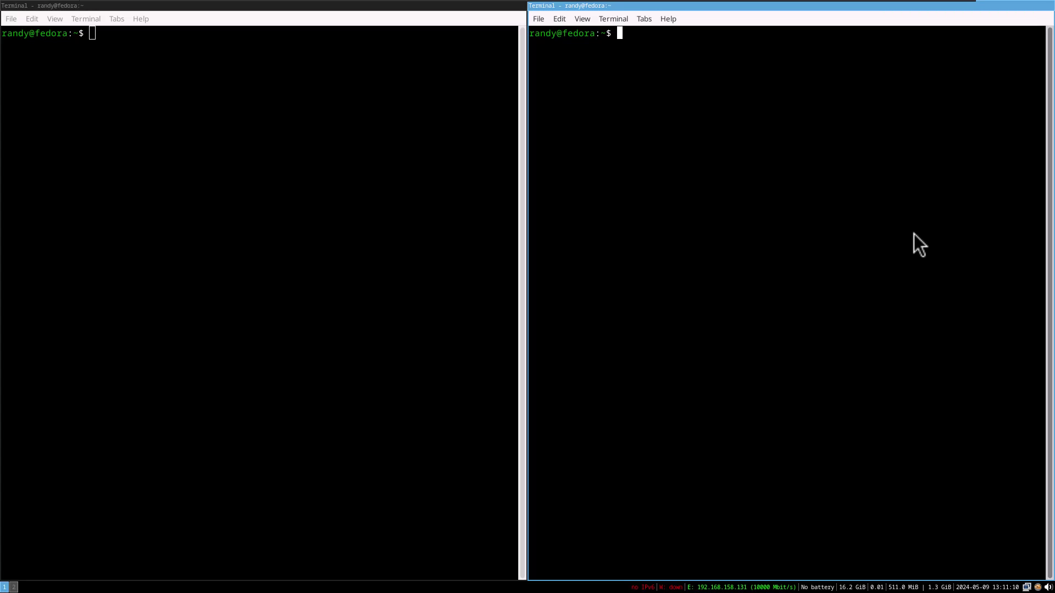
pyautogui.press('super+2')
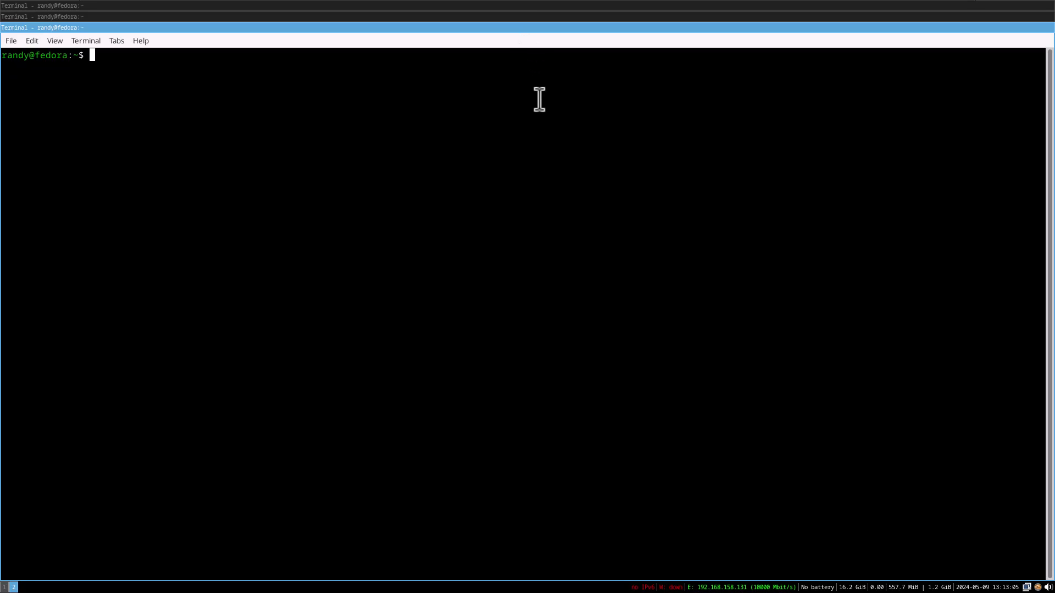
# - Switch workspace 2 to tabbed layout and flip between the middle and third terminals
pyautogui.press('super+w')
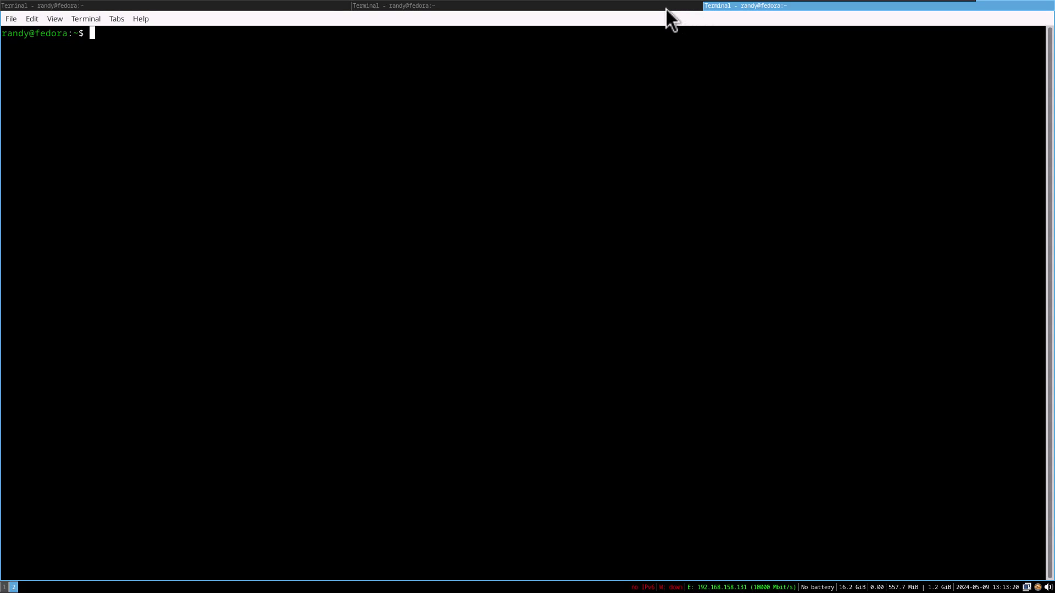
pyautogui.click(641, 9)
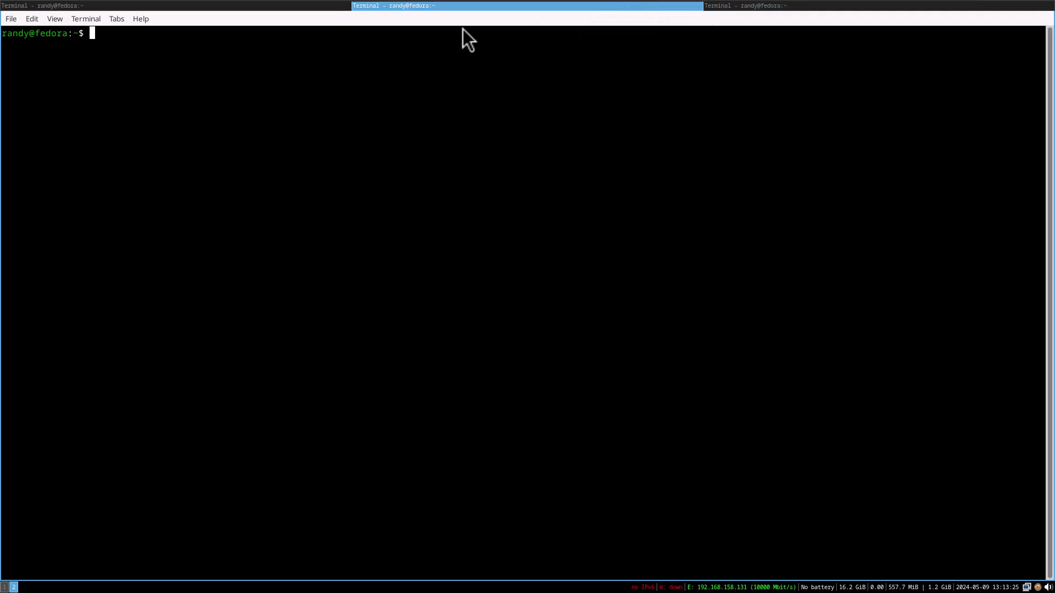
pyautogui.click(738, 5)
pyautogui.click(632, 4)
pyautogui.press('super+e')
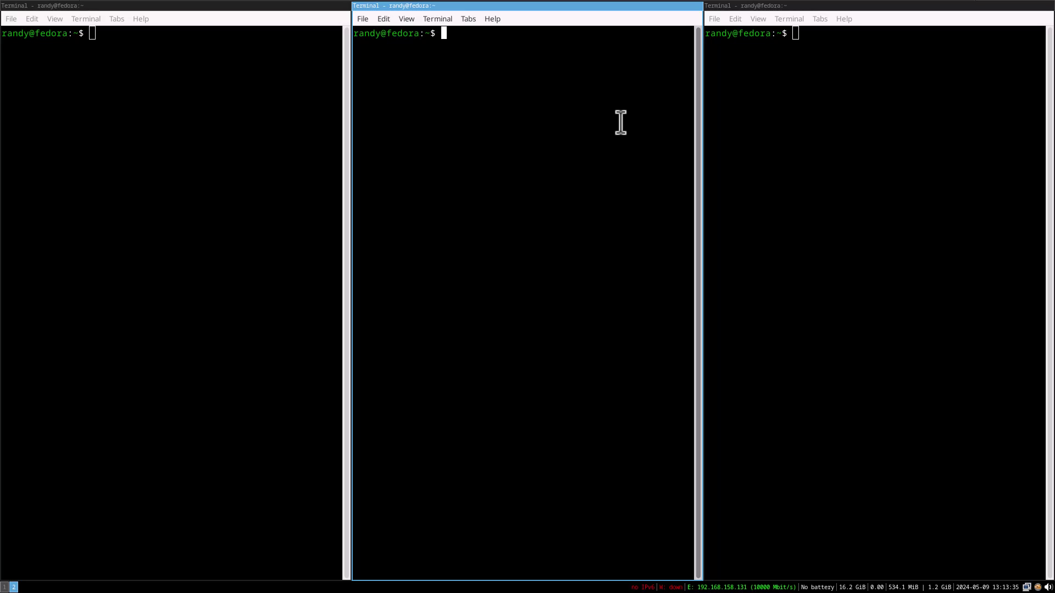
pyautogui.press('super+s')
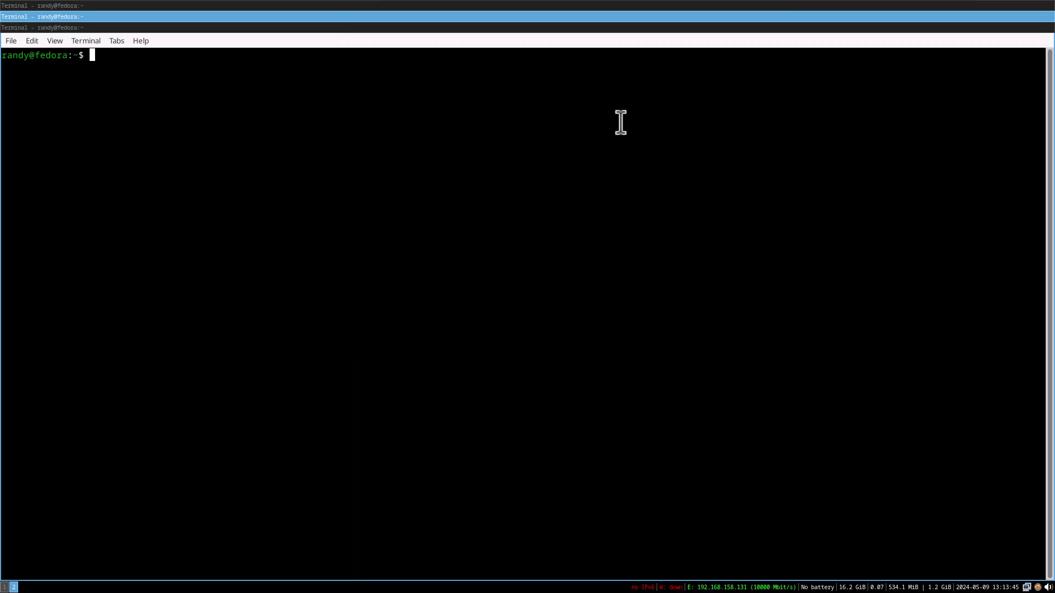
pyautogui.press('super+w')
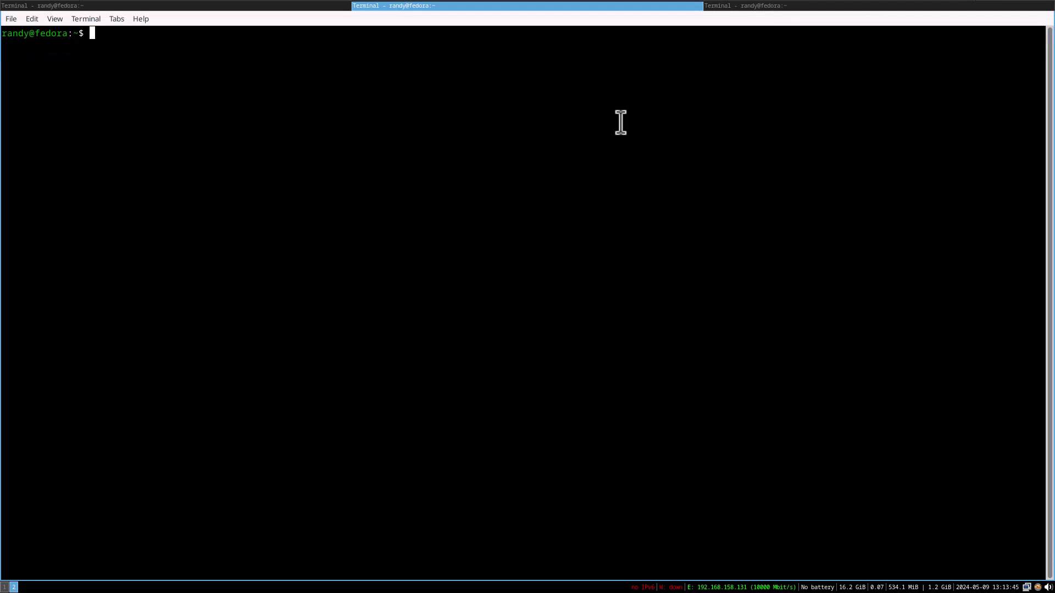
pyautogui.press('super+e')
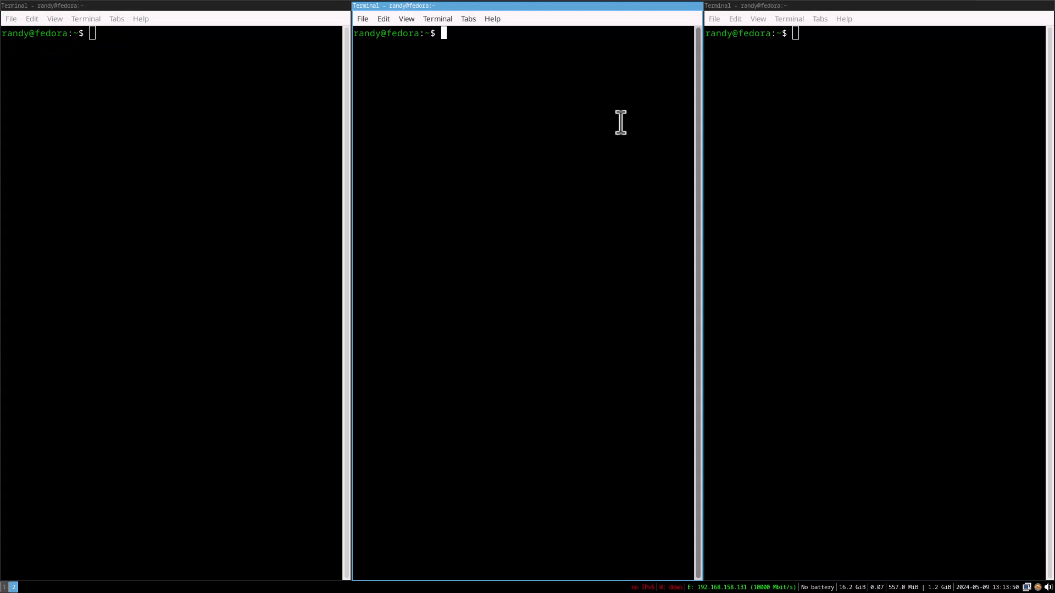
pyautogui.press('super+w')
pyautogui.press('super+s')
pyautogui.press('super+e')
# - Run brave to find it isn't installed, then launch Firefox from the middle terminal
pyautogui.write('brave')
pyautogui.press('Return')
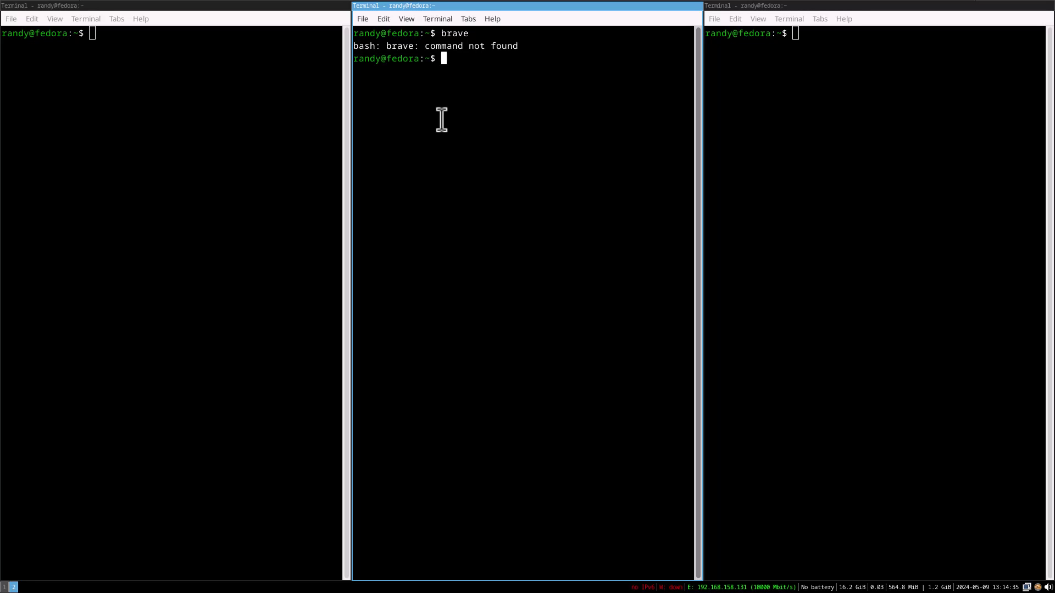
pyautogui.write('firefox')
pyautogui.press('Return')
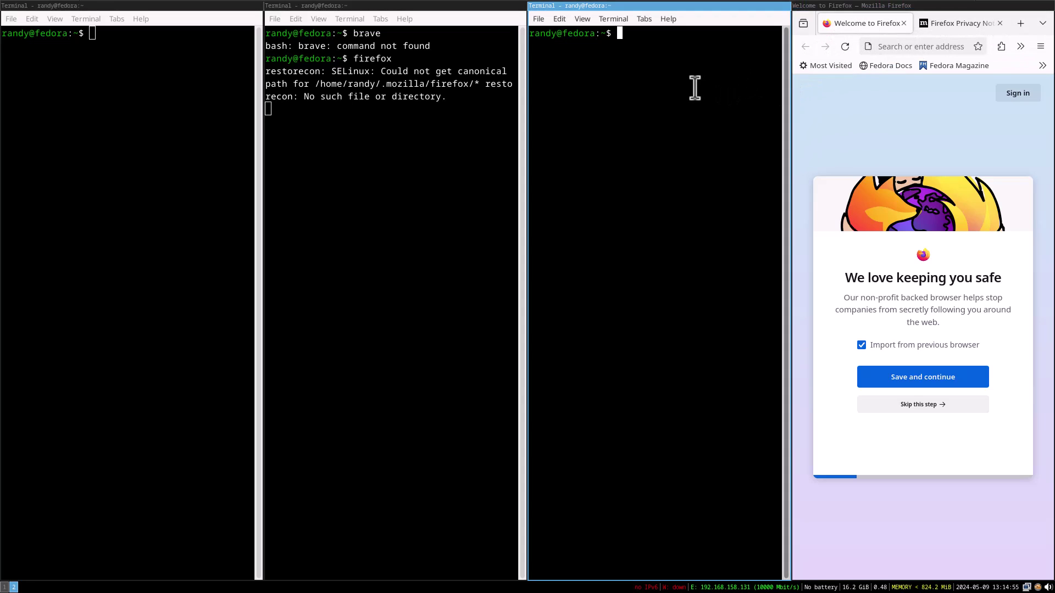
# - Close the middle terminal along with its running Firefox, confirming the warning
pyautogui.click(280, 18)
pyautogui.click(301, 108)
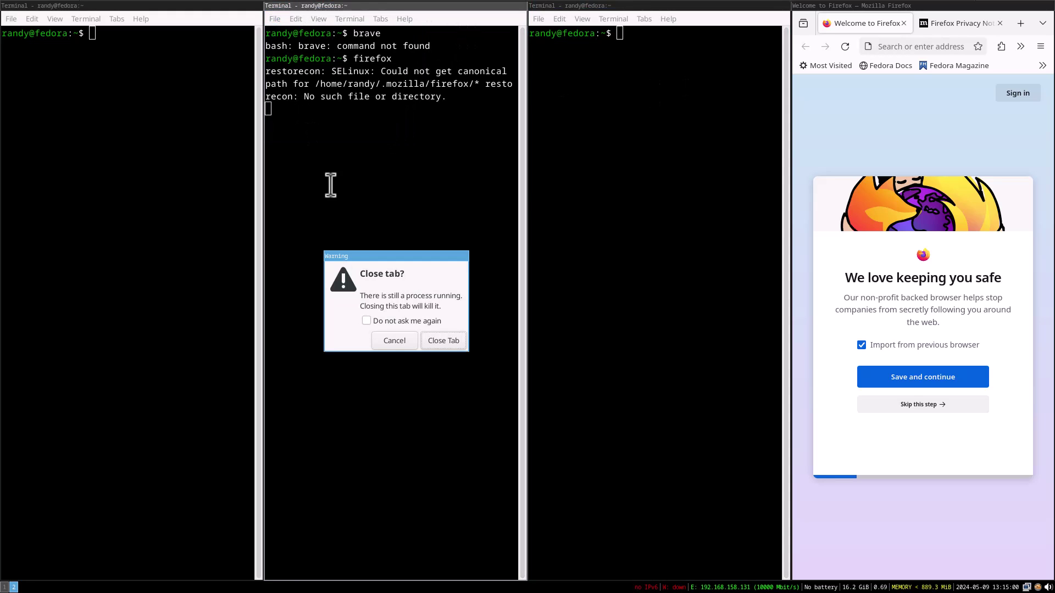
pyautogui.click(439, 341)
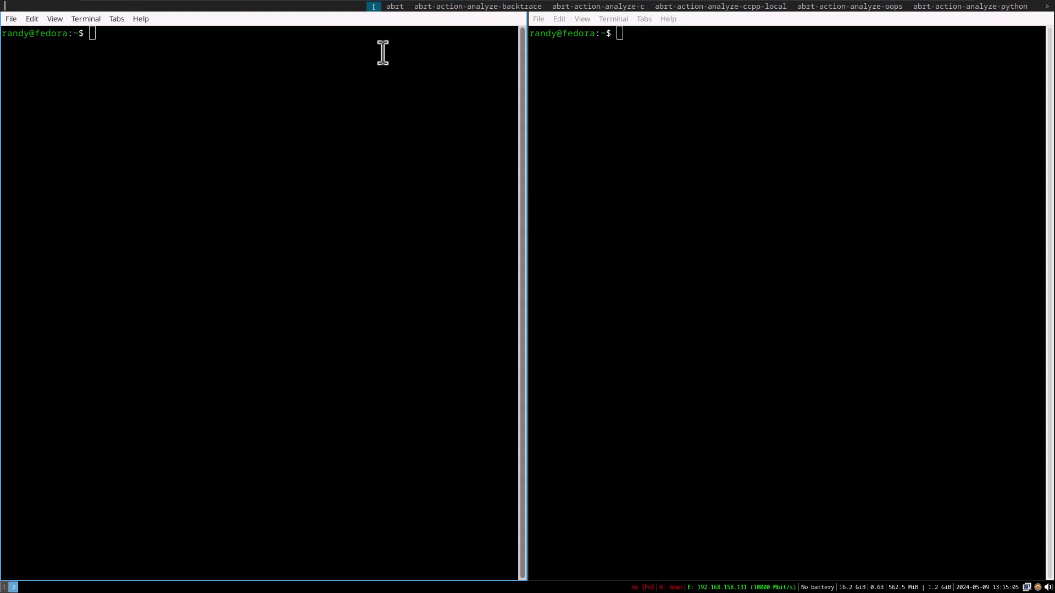
# - Relaunch Firefox from the launcher and switch the windows to split, then tabbed layout
pyautogui.write('fire')
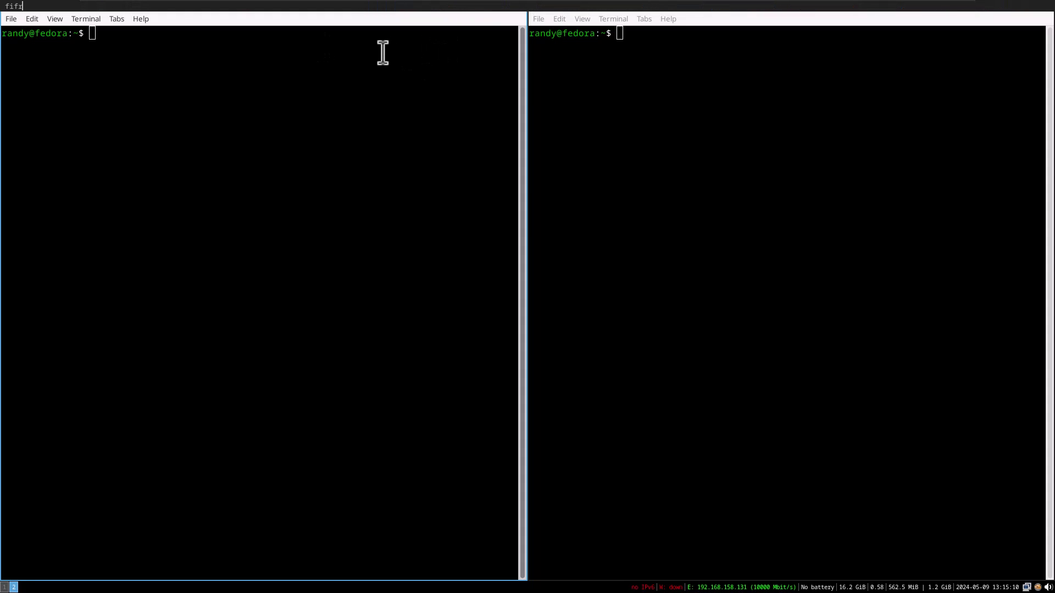
pyautogui.press('Return')
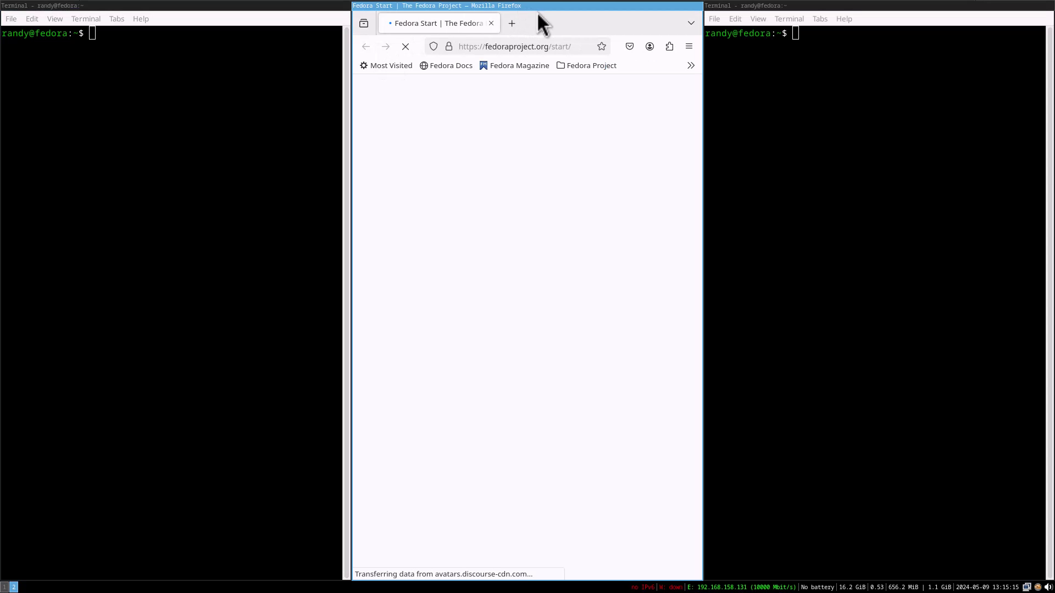
pyautogui.press('super+e')
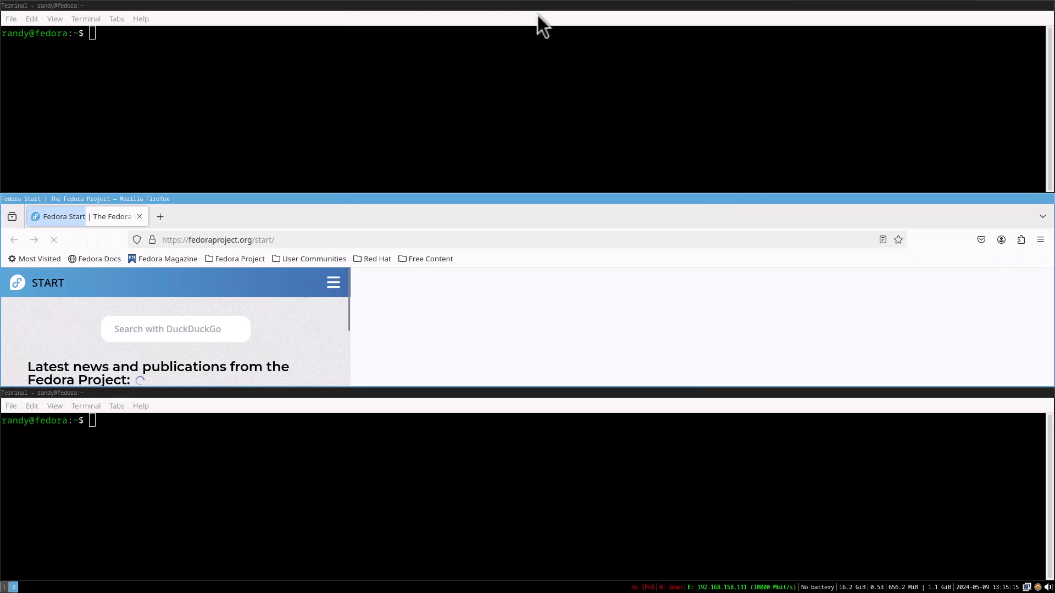
pyautogui.press('super+w')
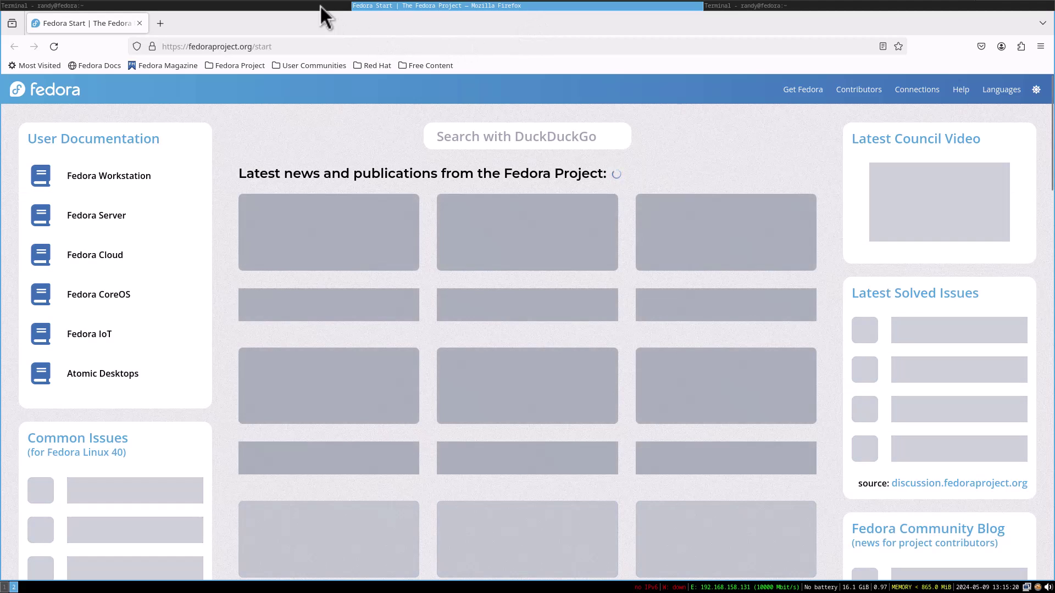
# - Flip to the left terminal and back to Firefox, then select its address bar
pyautogui.click(321, 5)
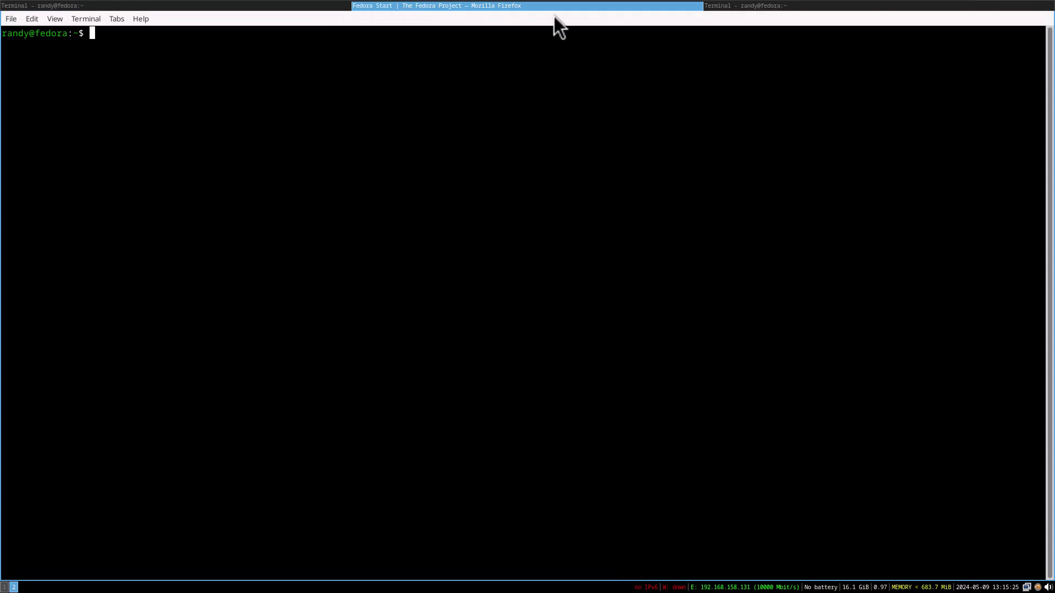
pyautogui.click(604, 8)
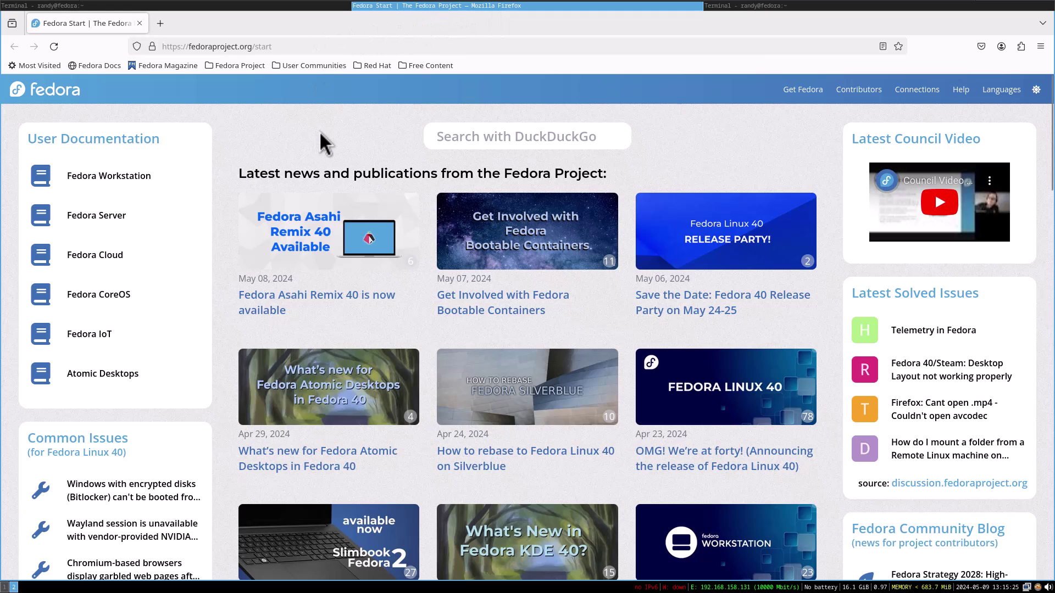
pyautogui.click(291, 46)
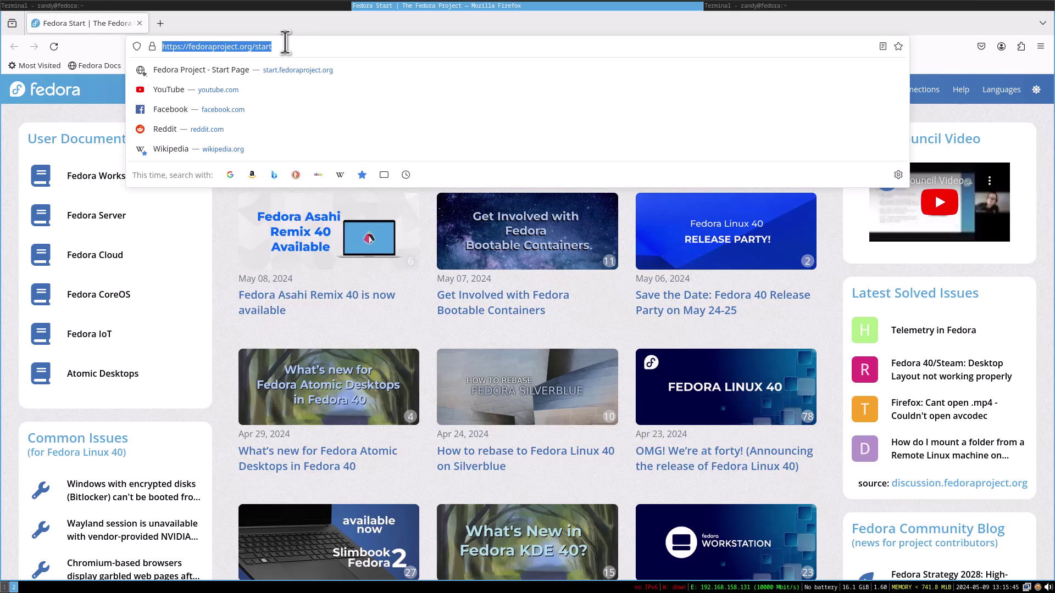
# - Search 'download brave browser' and open Brave's official download page for Linux
pyautogui.write('download brave ')
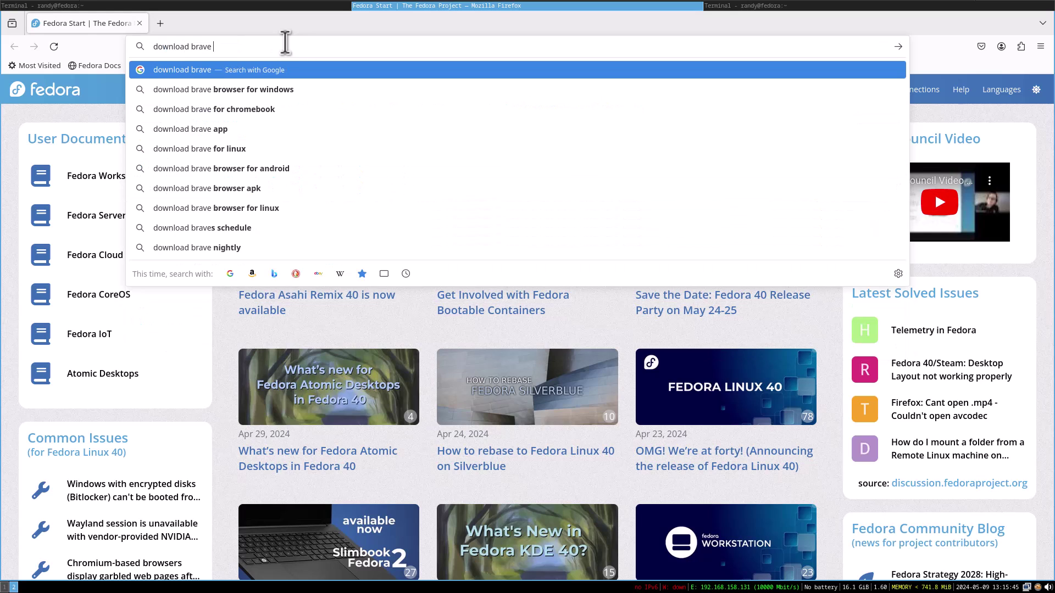
pyautogui.write('browser')
pyautogui.press('Return')
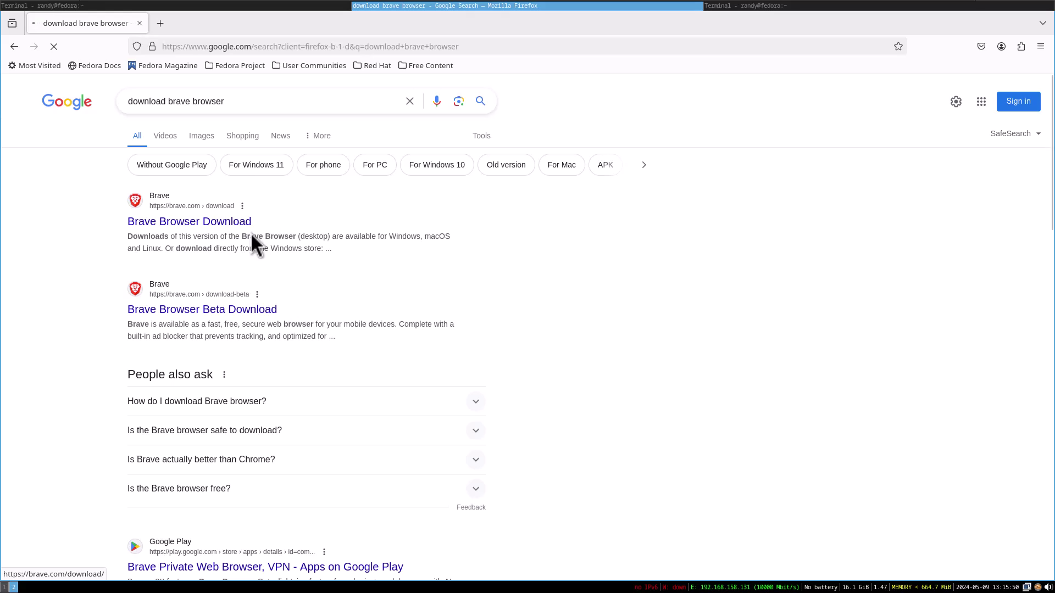
pyautogui.click(230, 223)
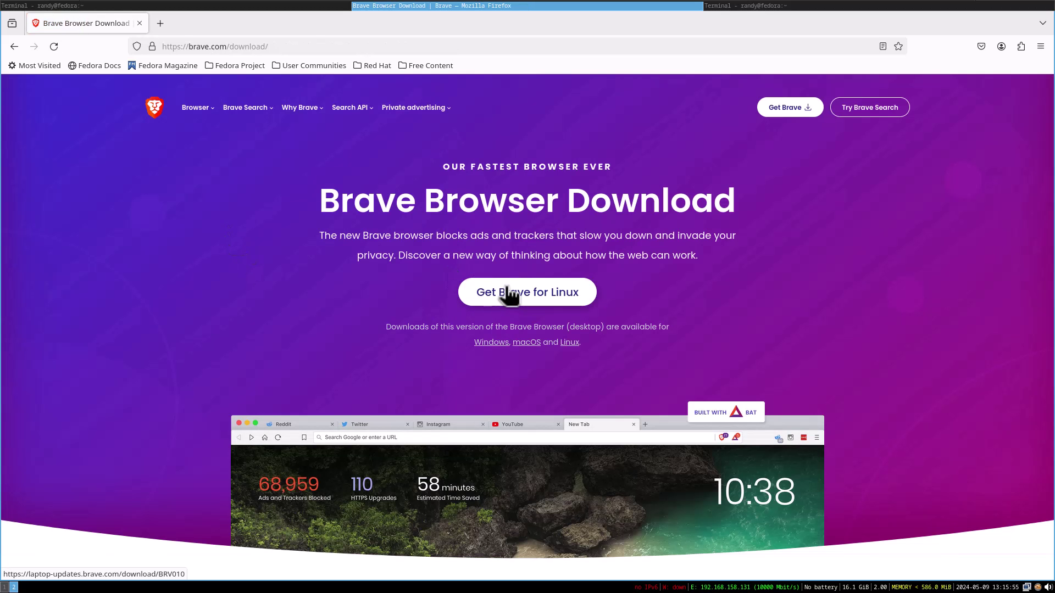
pyautogui.click(509, 288)
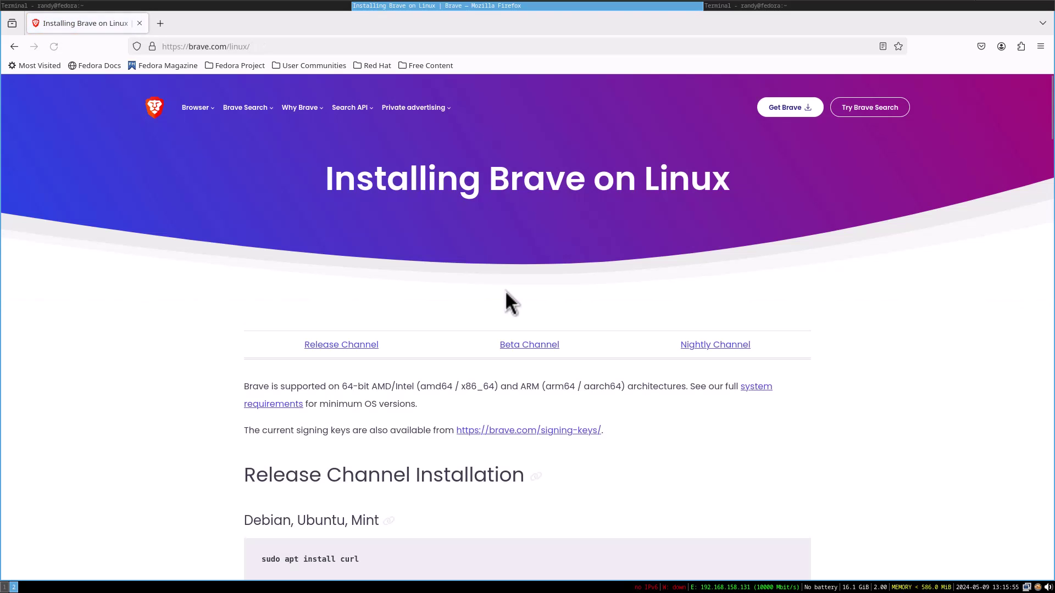
pyautogui.scroll(-3, 508, 299)
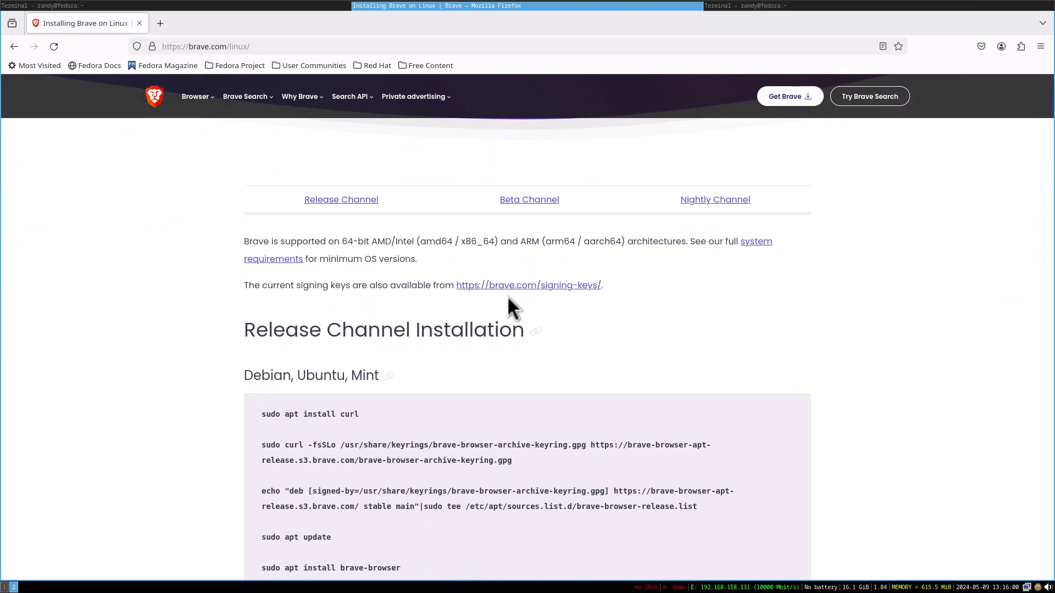
pyautogui.scroll(-10, 561, 329)
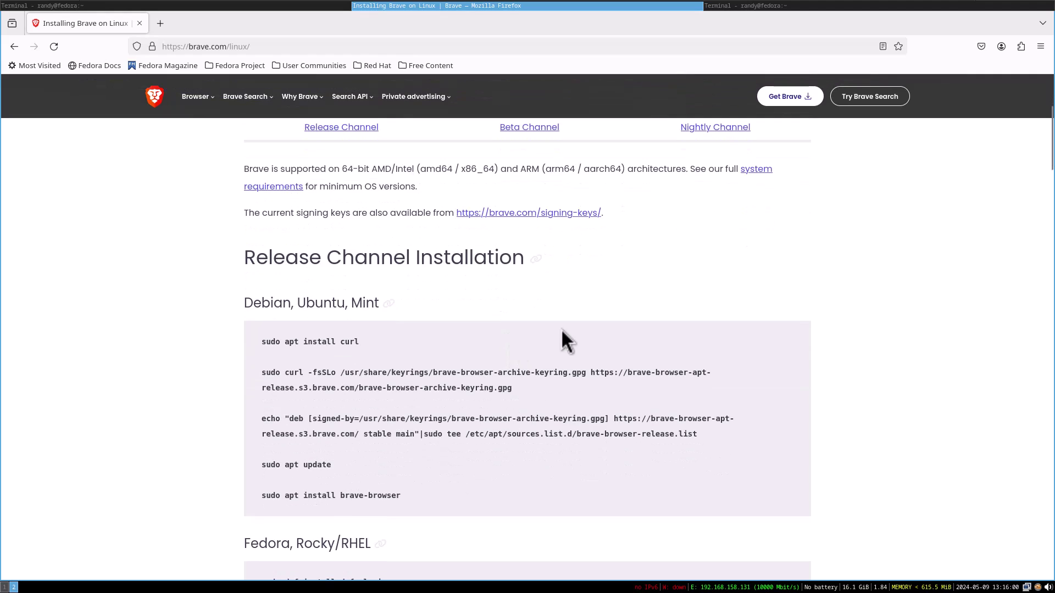
pyautogui.scroll(5, 562, 328)
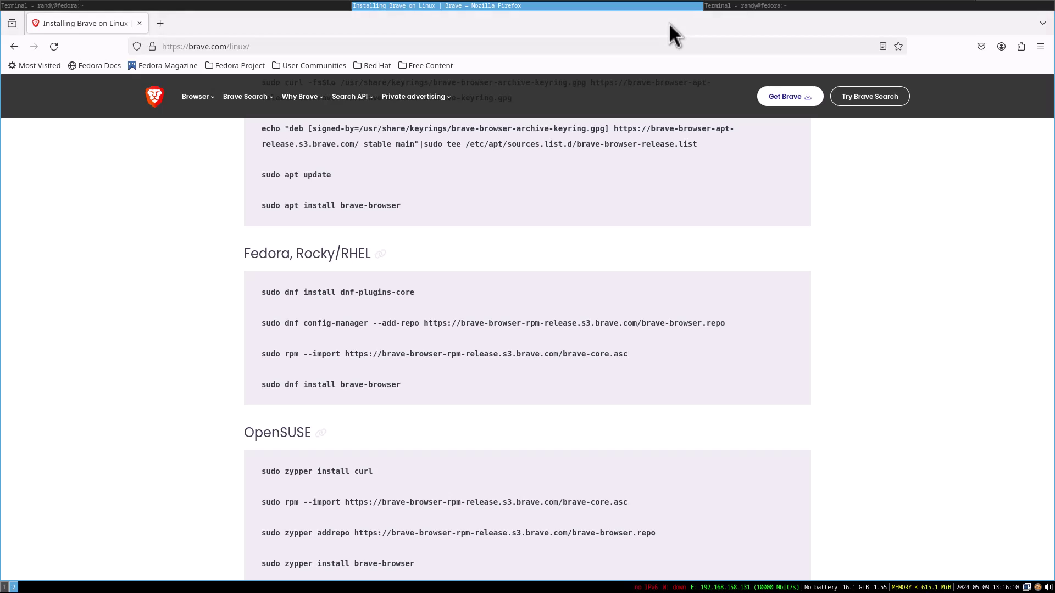
# - Tile Firefox and the terminals top to bottom, exit the bottom terminal, and scroll to Fedora commands
pyautogui.press('super+s')
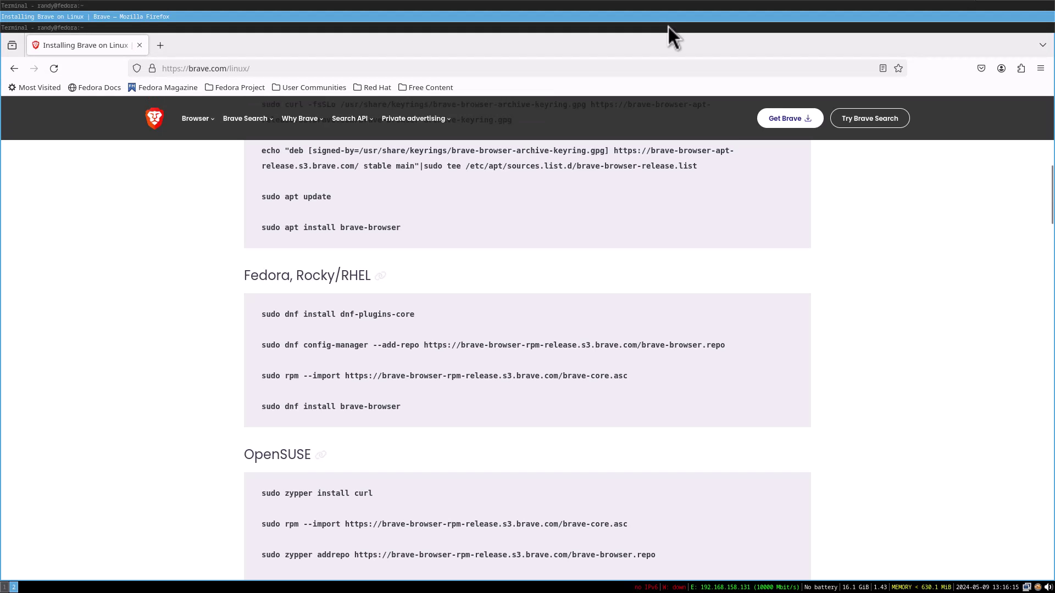
pyautogui.press('super+e')
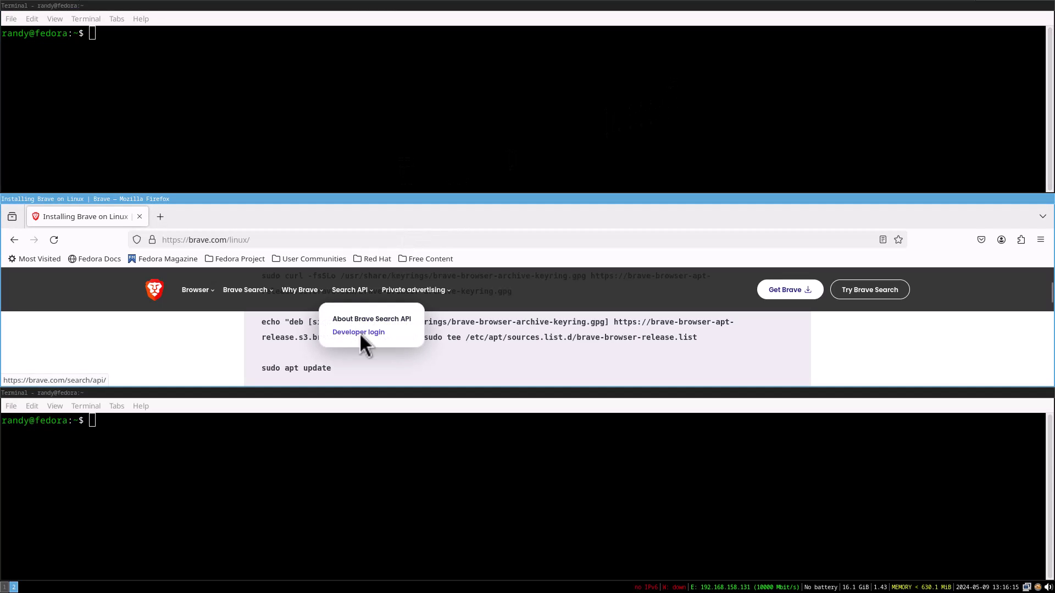
pyautogui.scroll(2, 258, 347)
pyautogui.scroll(1, 252, 334)
pyautogui.scroll(-1, 252, 334)
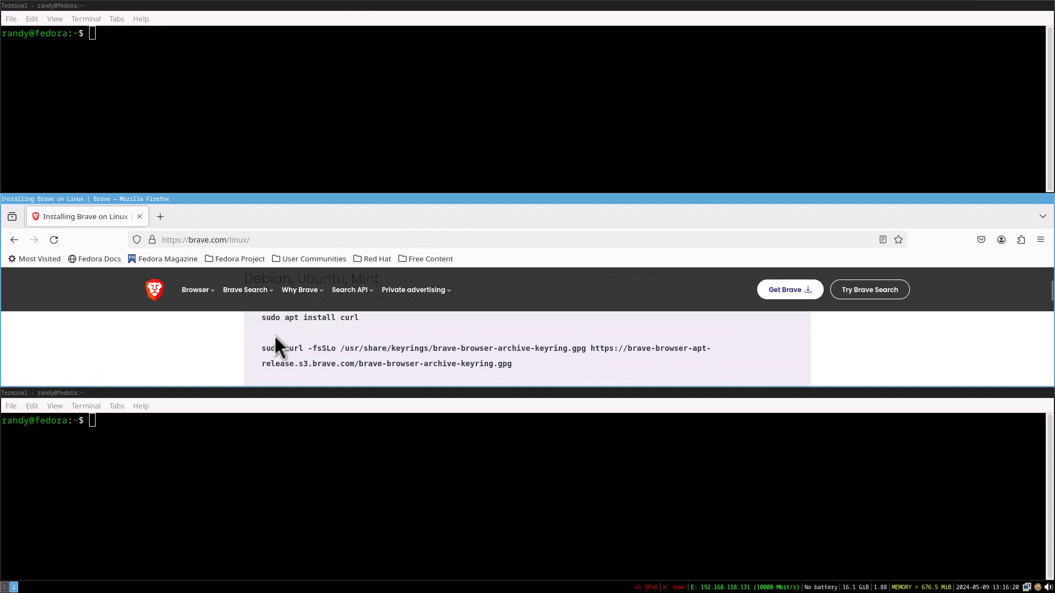
pyautogui.scroll(3, 284, 341)
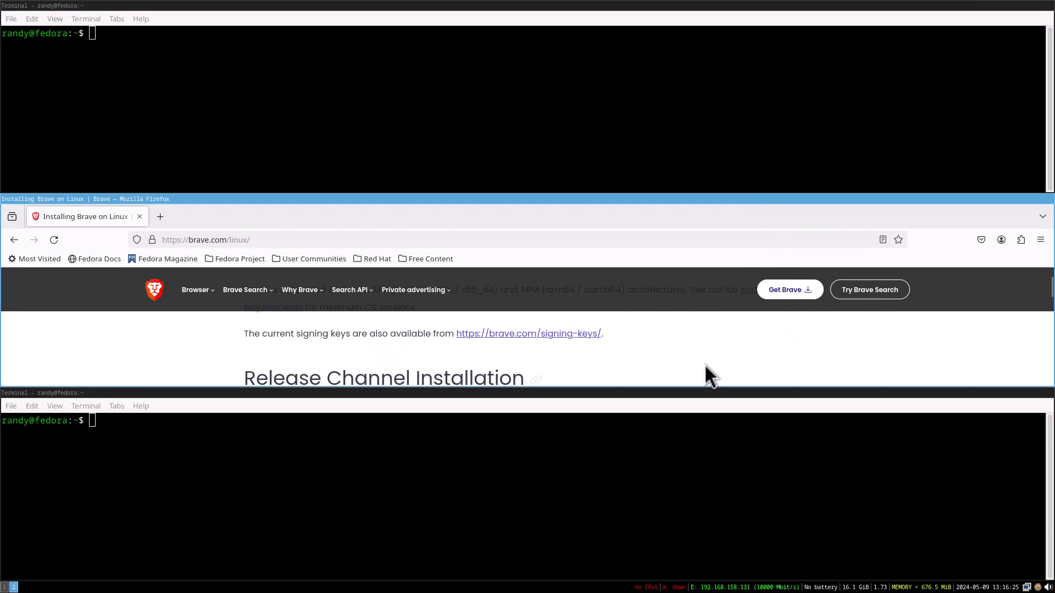
pyautogui.write('exit')
pyautogui.press('Return')
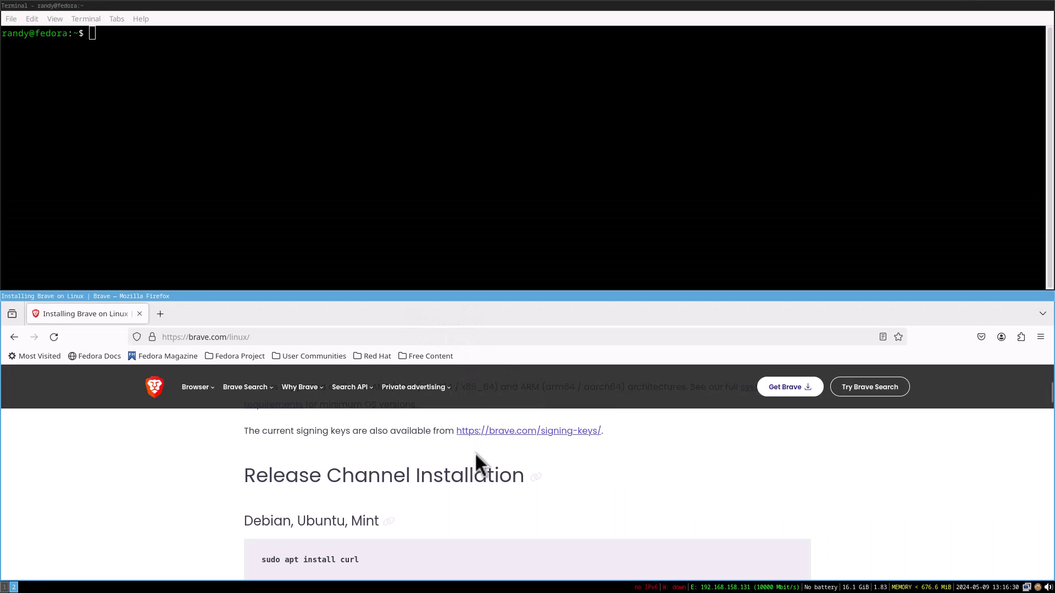
pyautogui.scroll(-5, 396, 528)
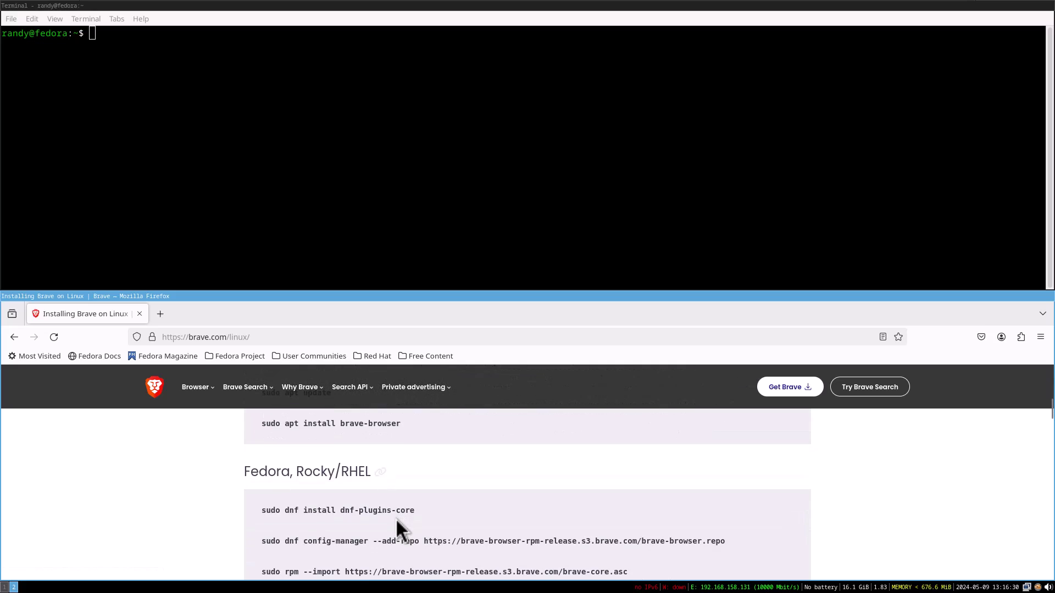
pyautogui.scroll(-1, 396, 520)
# - Copy and run sudo dnf install dnf-plugins-core in the terminal, entering the sudo password
pyautogui.tripleClick(303, 437)
pyautogui.rightClick(316, 447)
pyautogui.click(324, 446)
pyautogui.rightClick(324, 82)
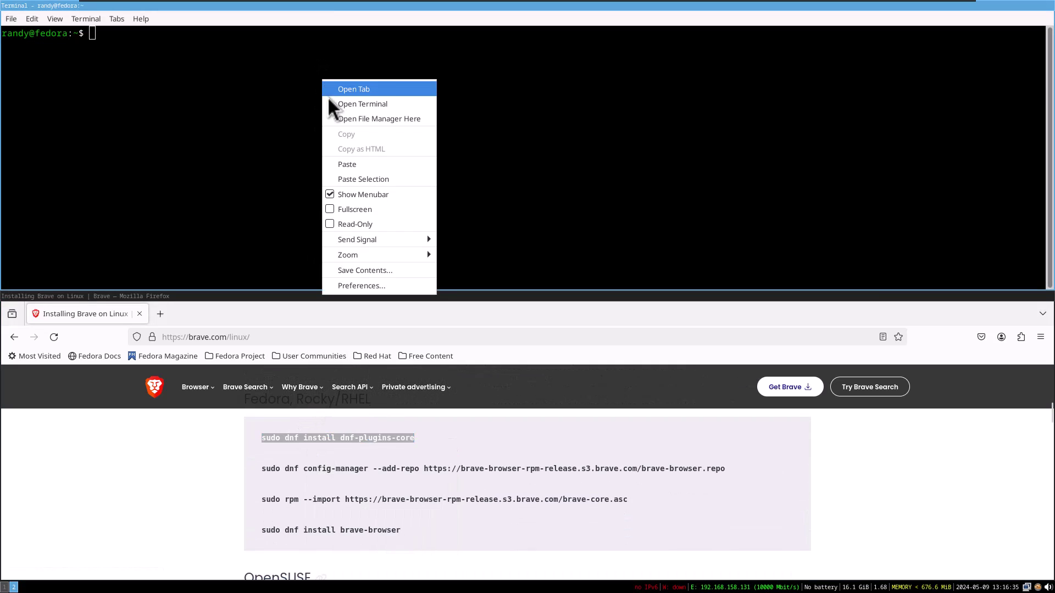
pyautogui.click(356, 164)
pyautogui.press('Return')
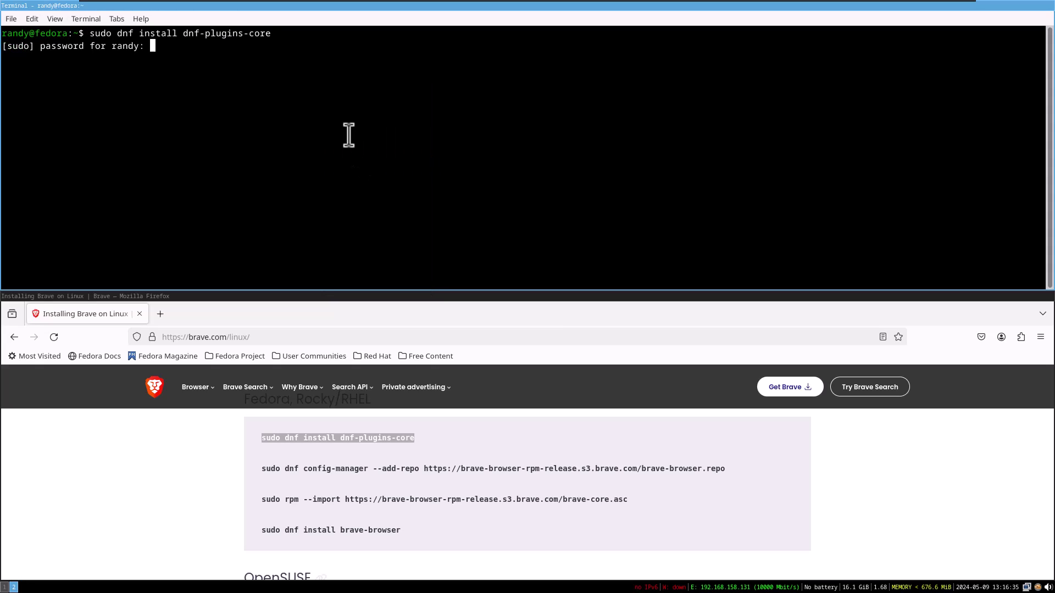
pyautogui.press('Return')
# - Copy and run the dnf config-manager add-repo command for the Brave repository
pyautogui.tripleClick(377, 467)
pyautogui.rightClick(377, 467)
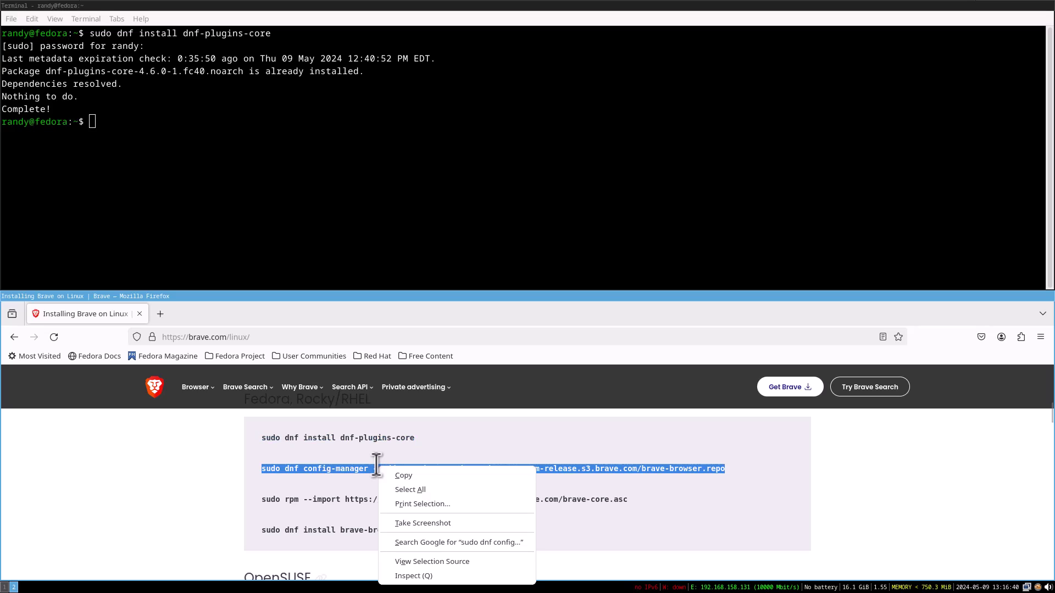
pyautogui.click(394, 476)
pyautogui.rightClick(234, 200)
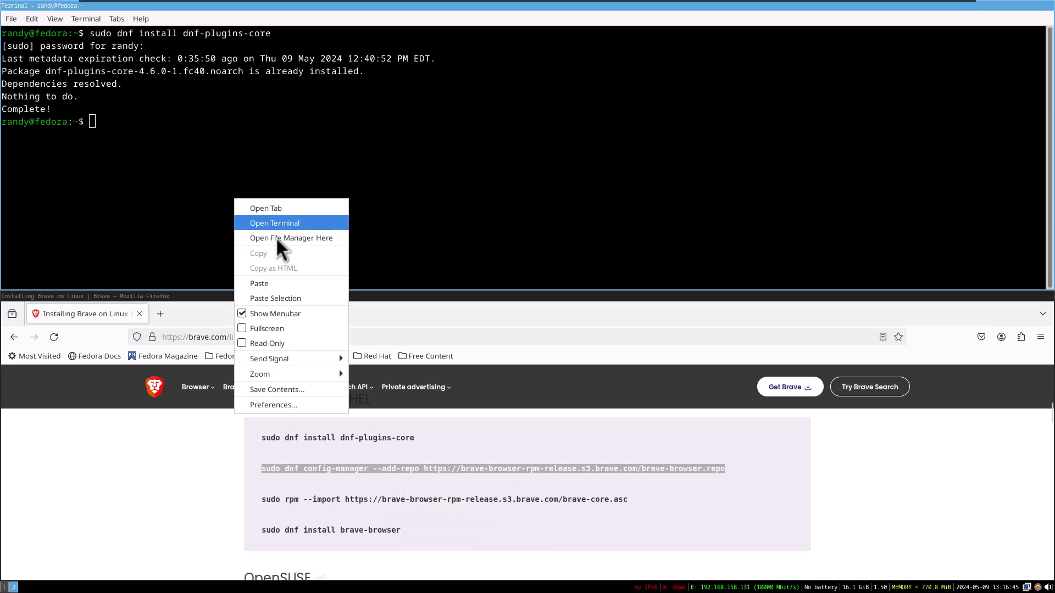
pyautogui.click(278, 284)
pyautogui.press('Return')
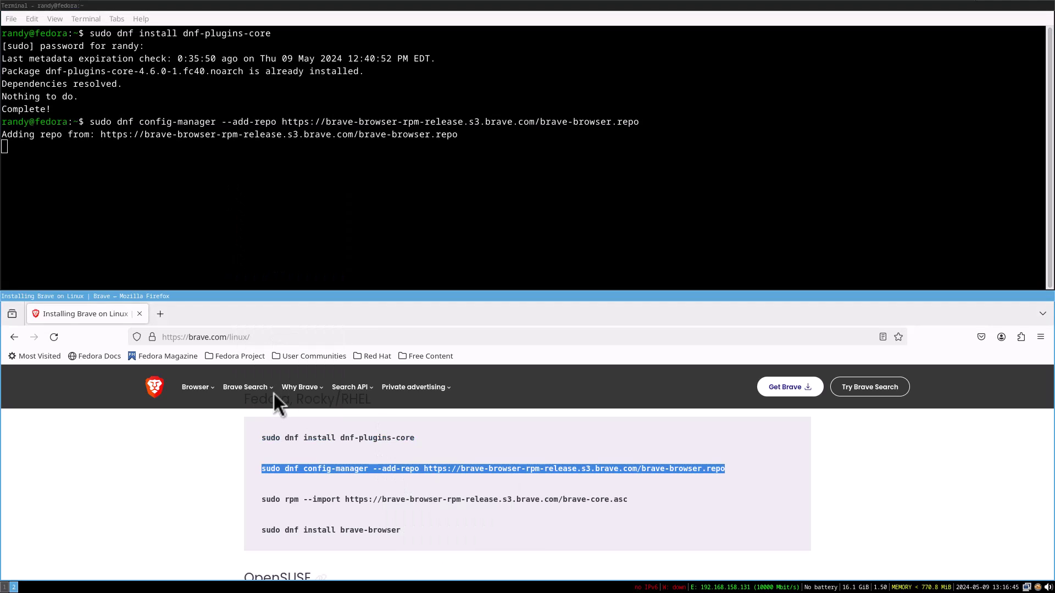
# - Copy and run the rpm --import command to import Brave's signing key
pyautogui.tripleClick(287, 499)
pyautogui.rightClick(290, 497)
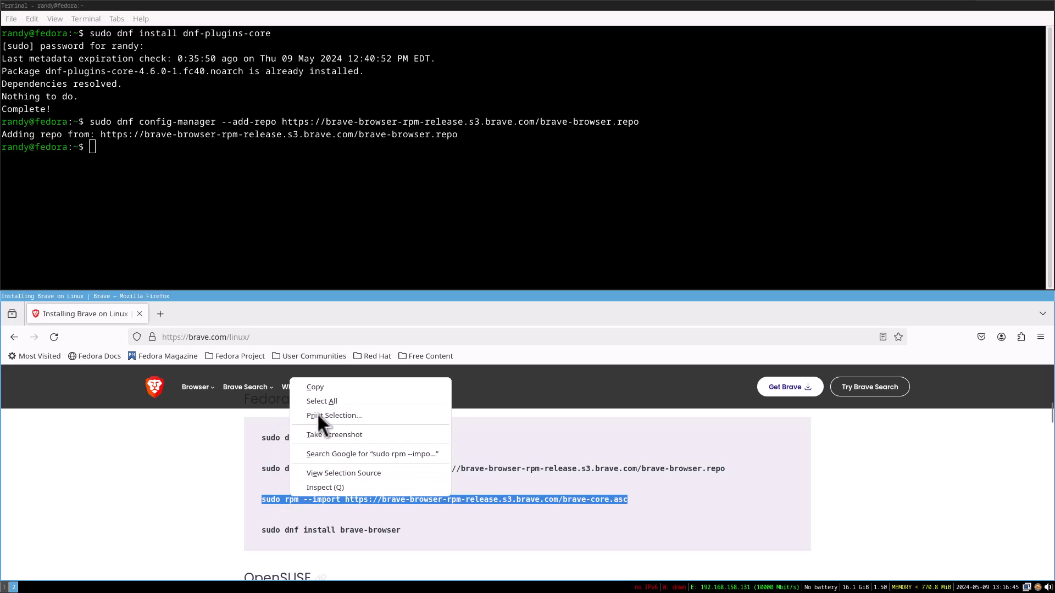
pyautogui.click(317, 388)
pyautogui.rightClick(231, 190)
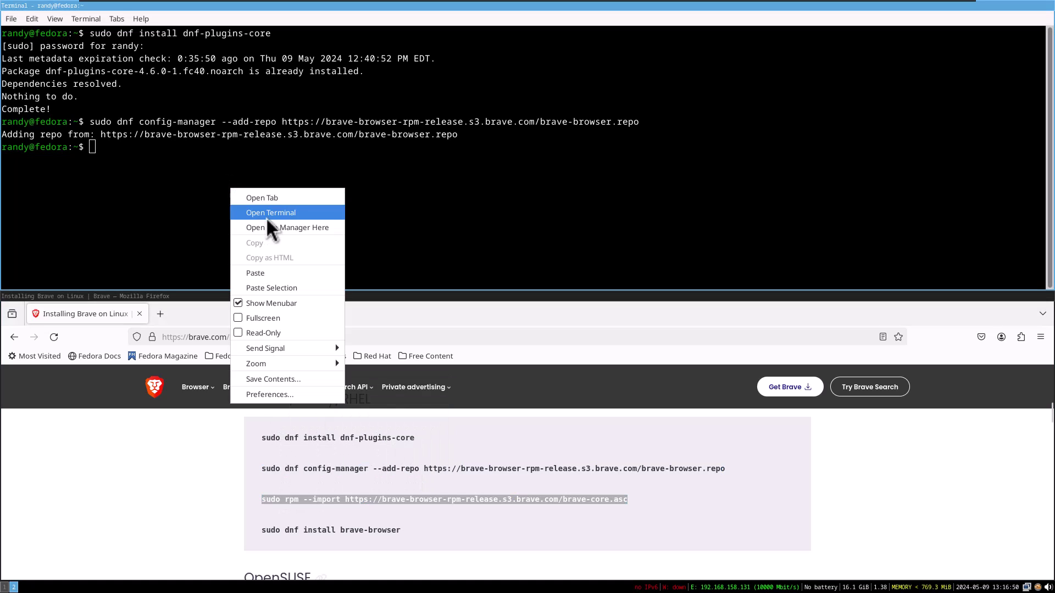
pyautogui.click(272, 269)
pyautogui.press('Return')
# - Copy the sudo dnf install brave-browser line from the page and paste it at the prompt
pyautogui.click(506, 513)
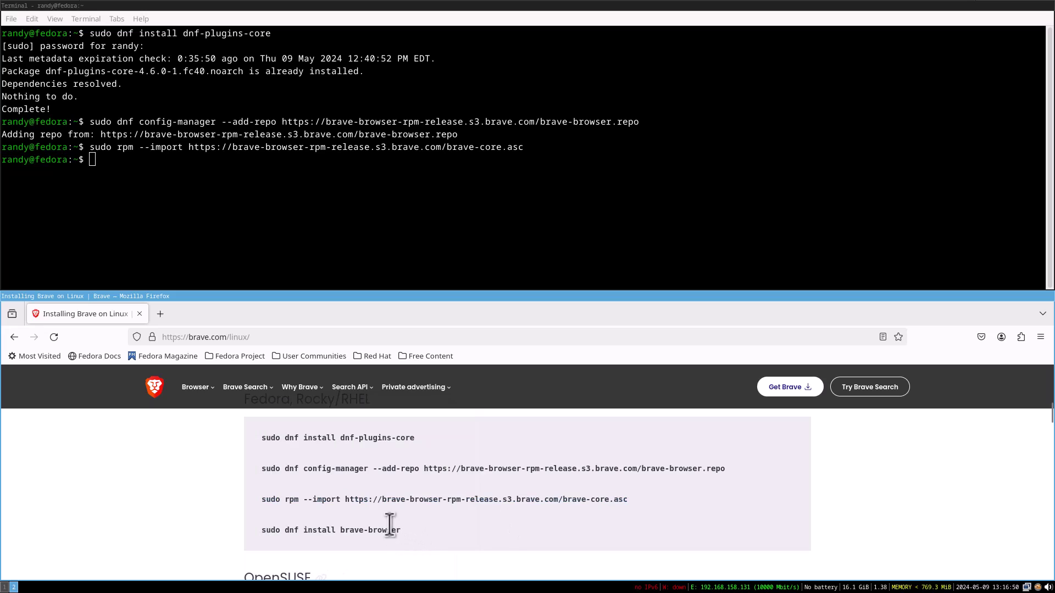
pyautogui.tripleClick(387, 525)
pyautogui.click(387, 525)
pyautogui.tripleClick(387, 526)
pyautogui.rightClick(387, 525)
pyautogui.click(426, 415)
pyautogui.rightClick(318, 269)
pyautogui.click(350, 357)
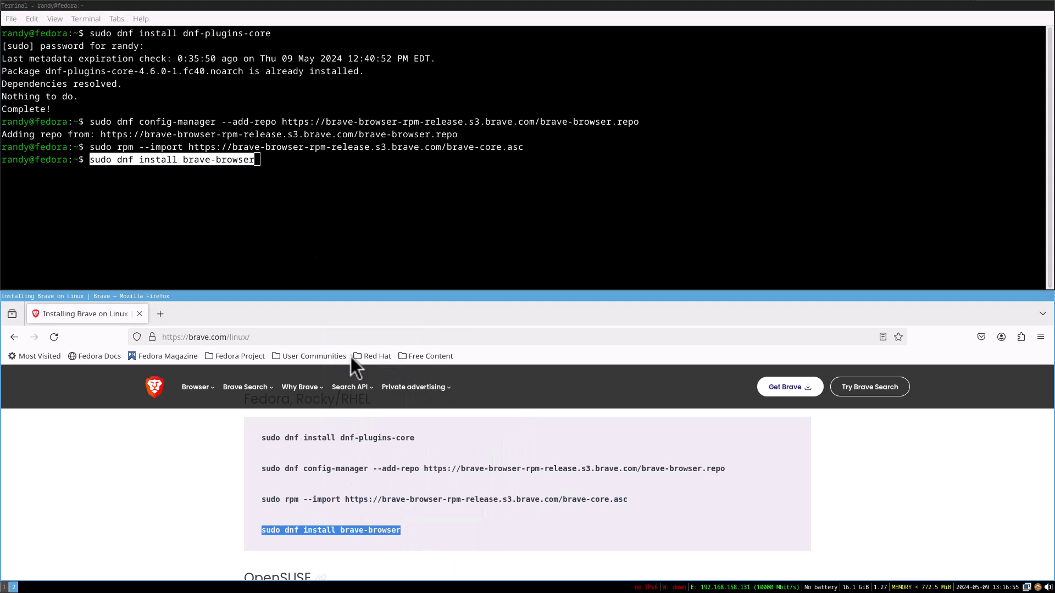
# - Run the brave-browser install and answer y to install the 3 packages
pyautogui.press('Return')
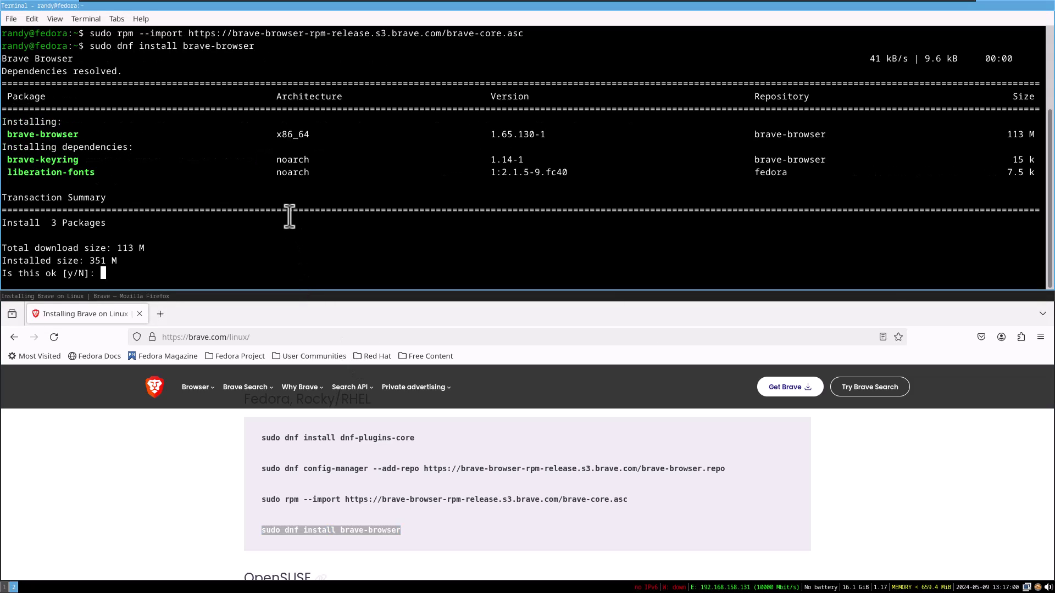
pyautogui.write('y')
pyautogui.press('Return')
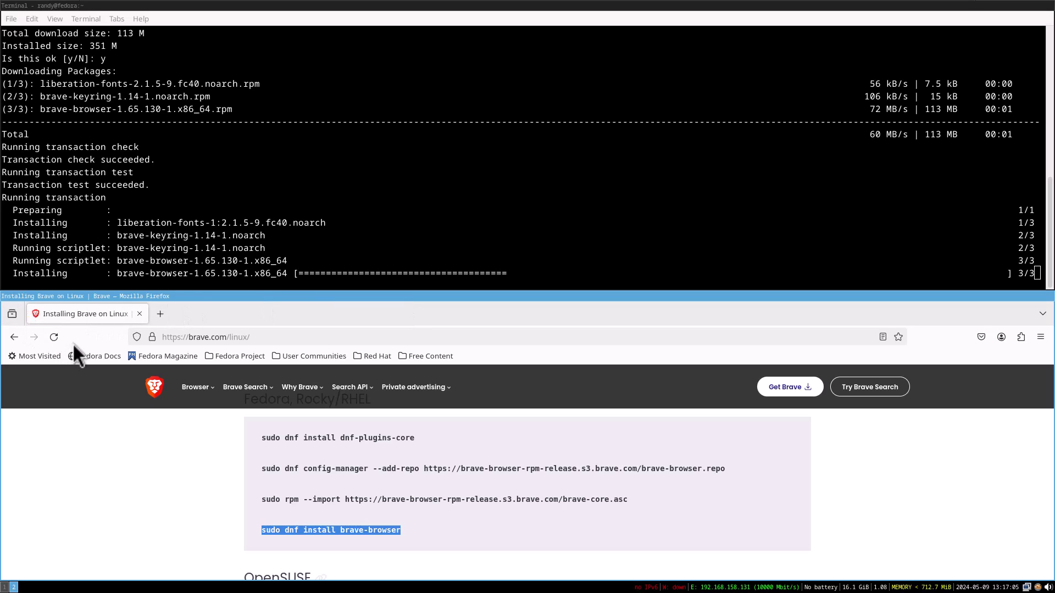
# - Quit Firefox via File > Quit so the terminal fills the screen
pyautogui.press('alt')
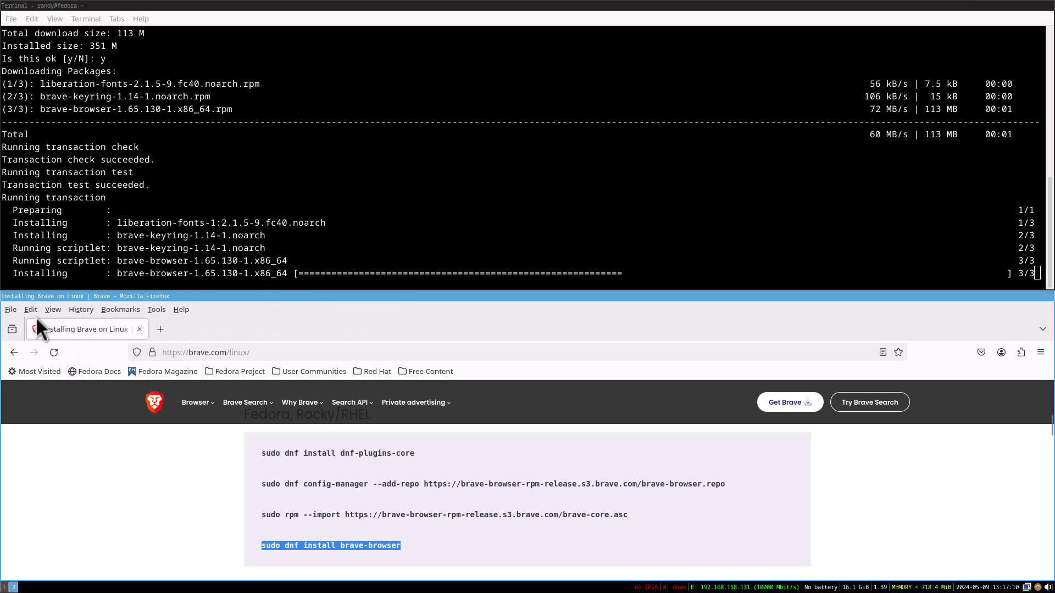
pyautogui.click(10, 310)
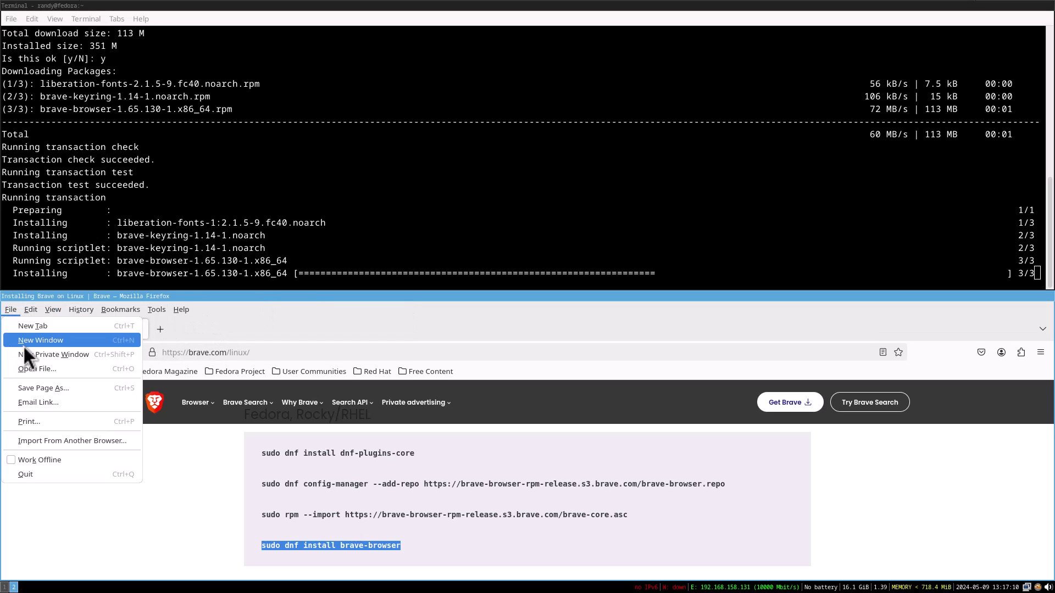
pyautogui.click(47, 473)
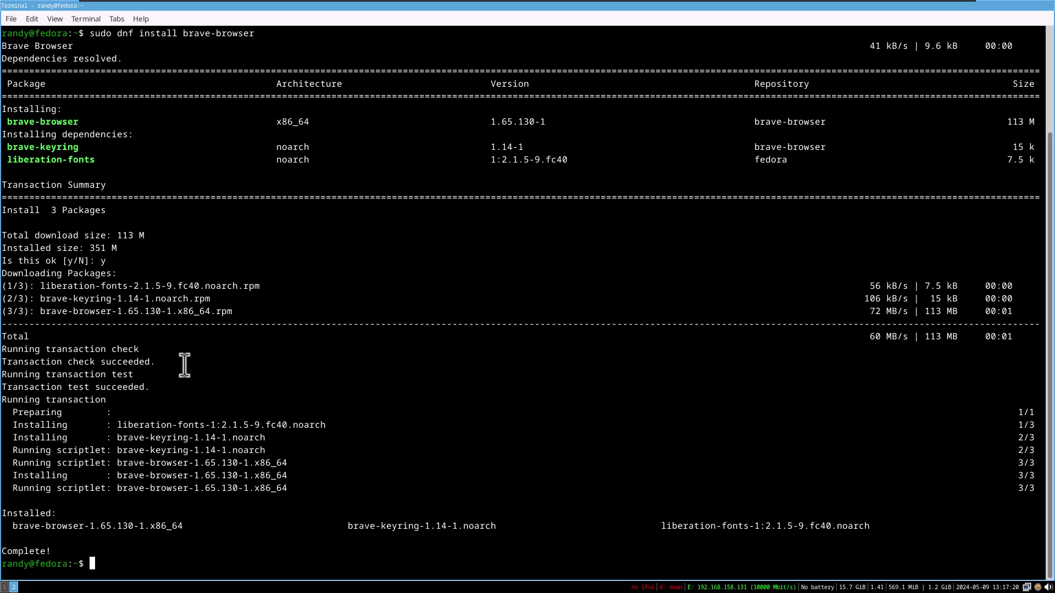
# - Launch Brave from dmenu with 'brav' and set and confirm a new keyring password
pyautogui.press('super+d')
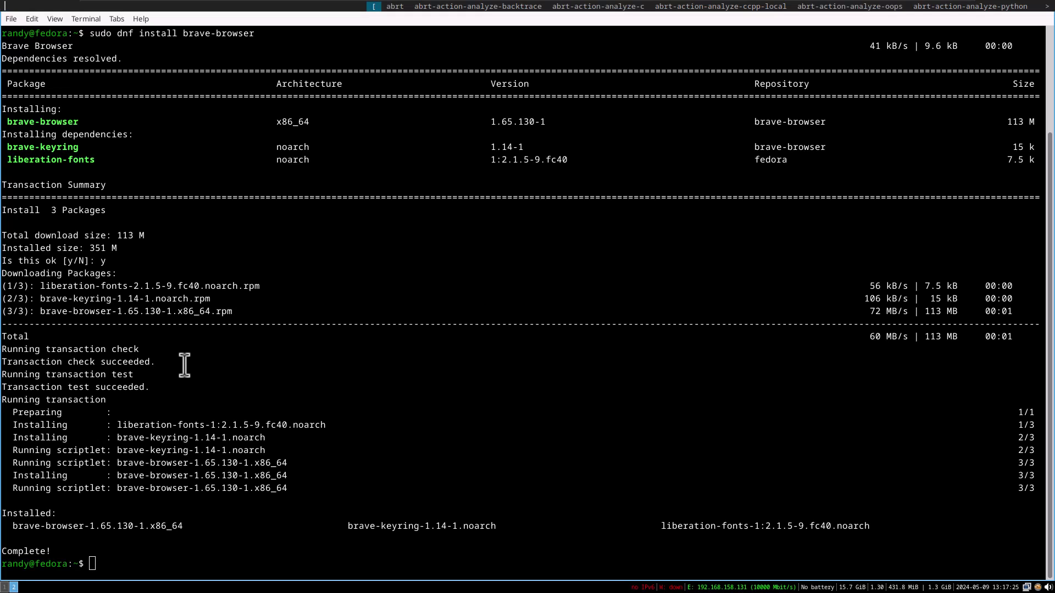
pyautogui.write('brav')
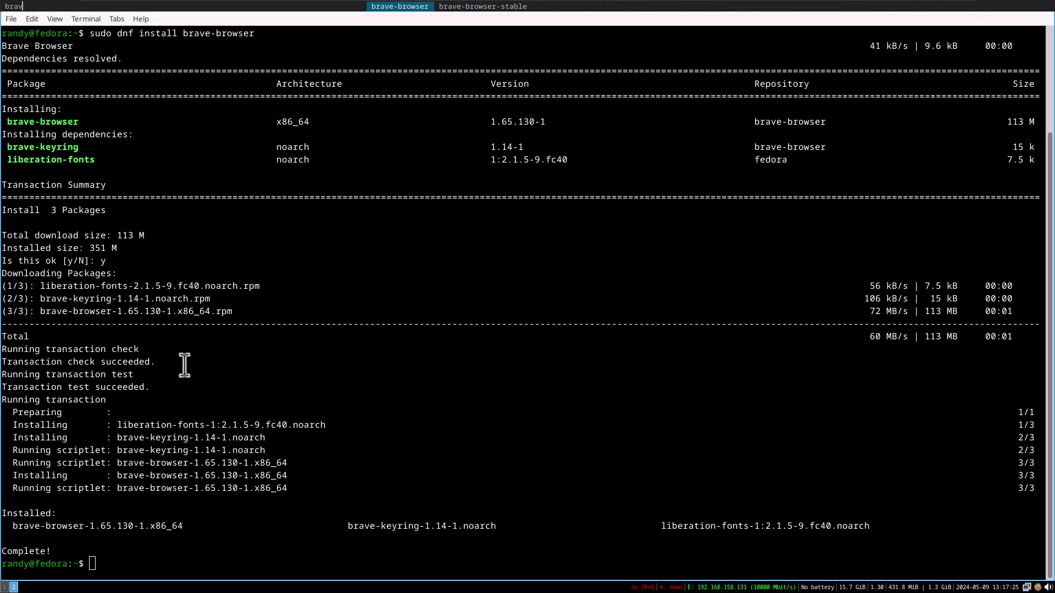
pyautogui.press('Return')
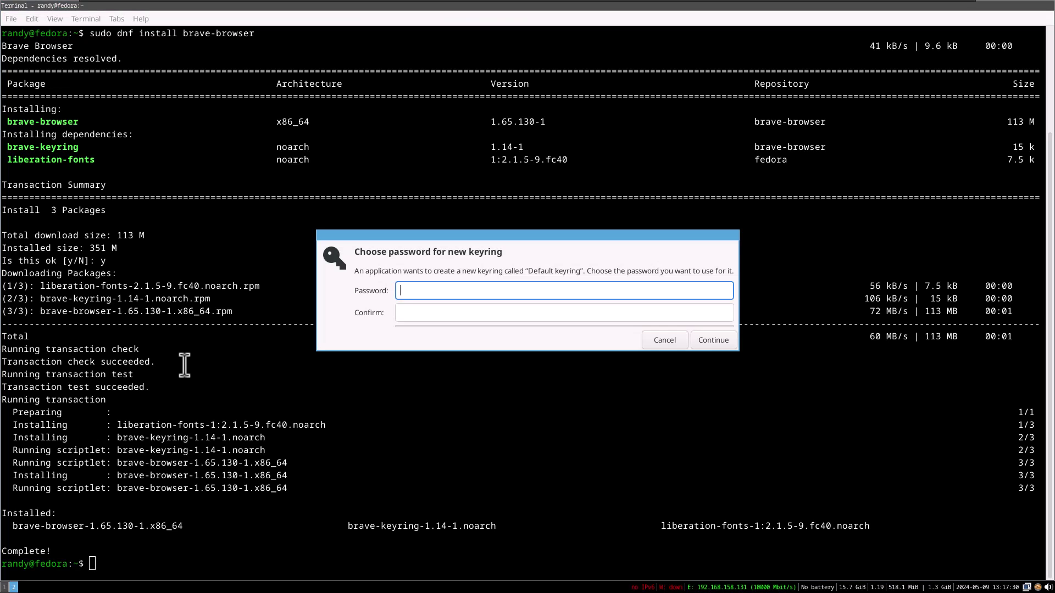
pyautogui.write('********')
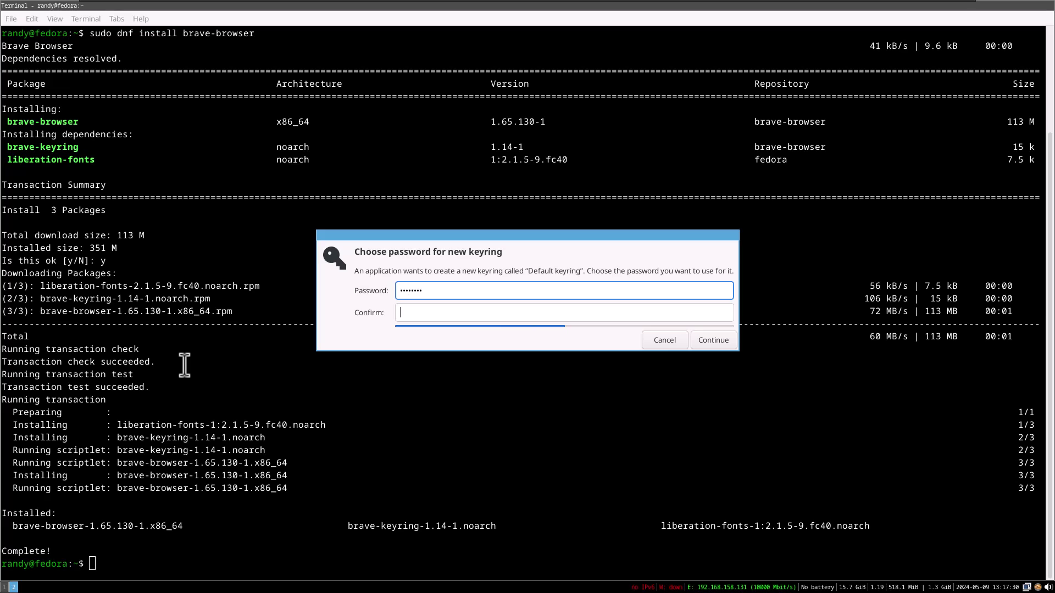
pyautogui.press('Tab')
pyautogui.write('********')
pyautogui.press('Return')
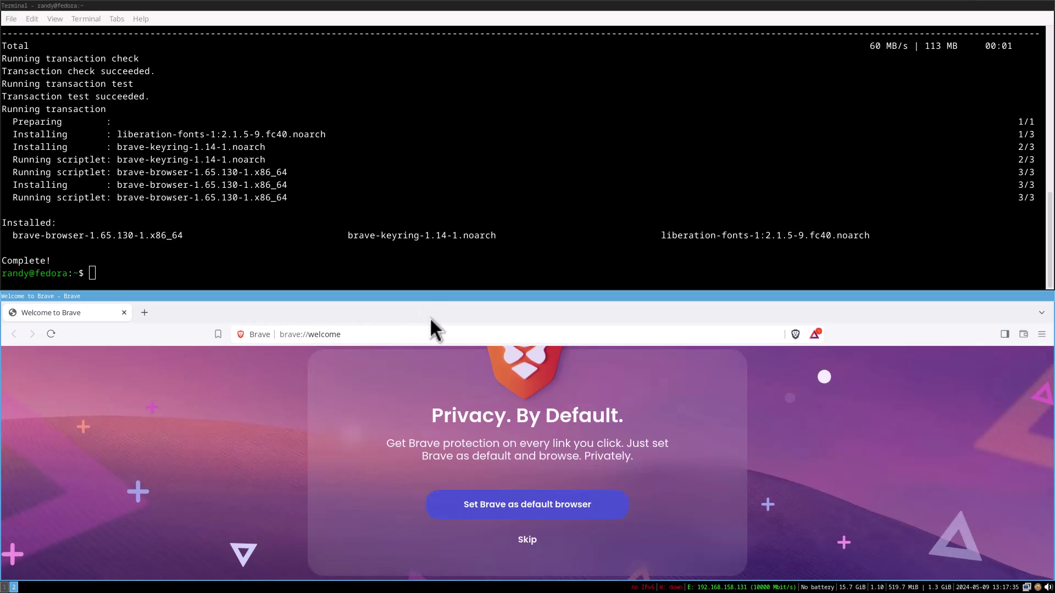
# - Finish Brave's welcome, skipping Firefox import and turning off product insights and crash reports
pyautogui.click(493, 513)
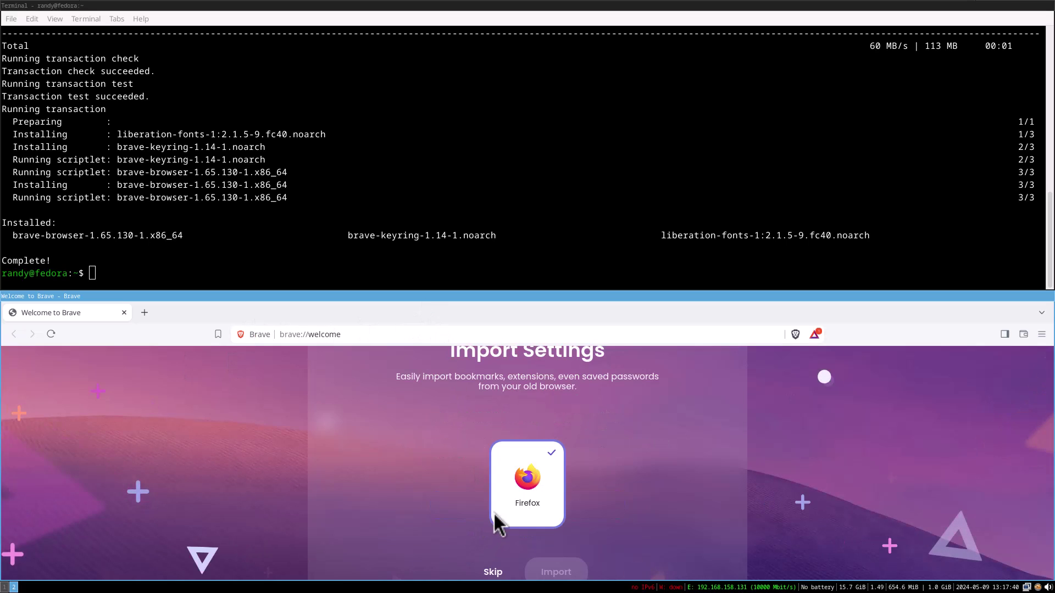
pyautogui.click(497, 571)
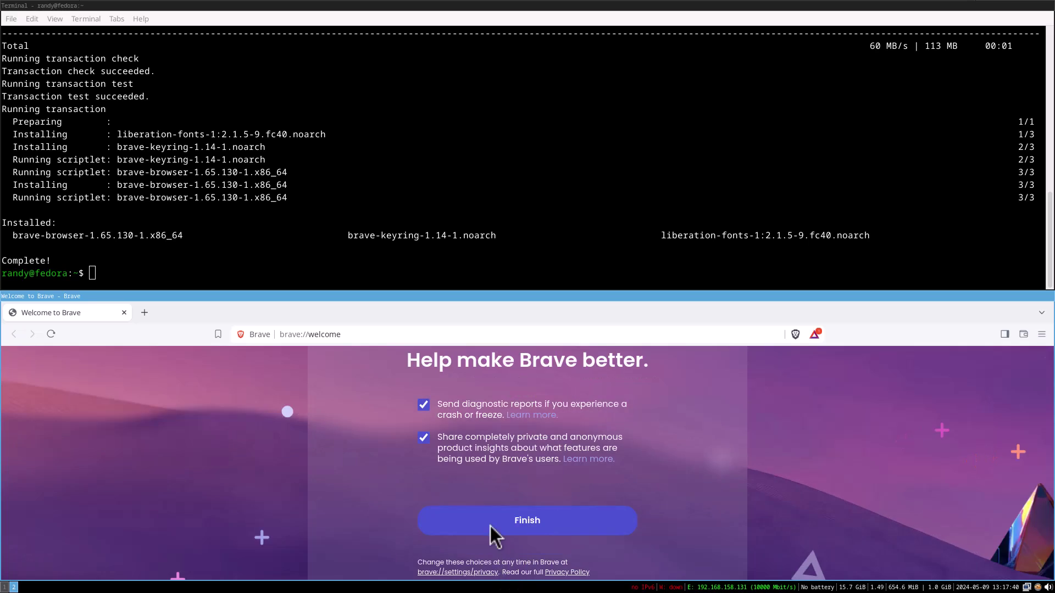
pyautogui.click(426, 434)
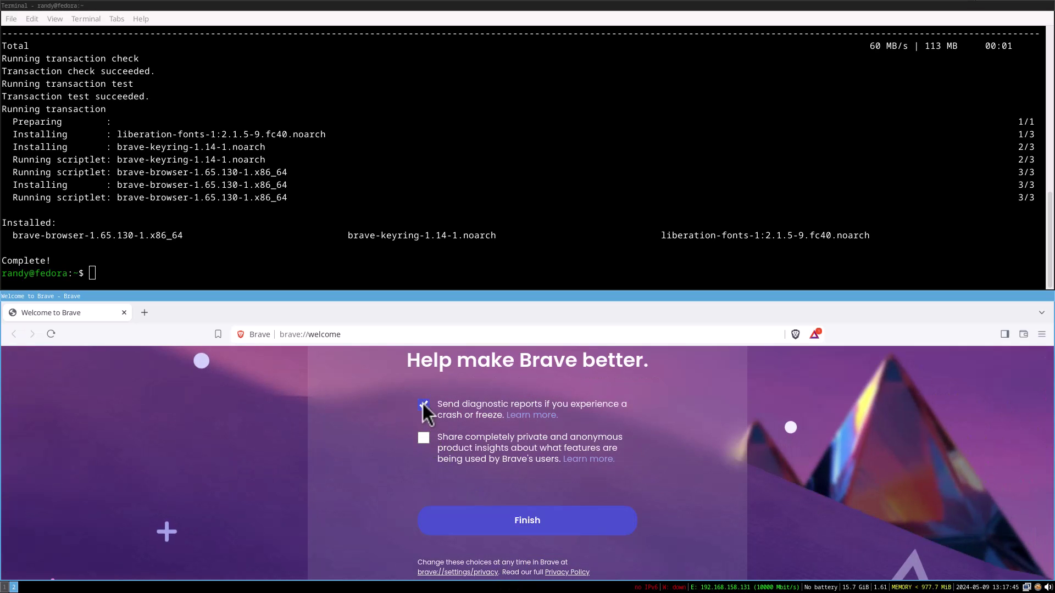
pyautogui.click(424, 407)
pyautogui.click(464, 517)
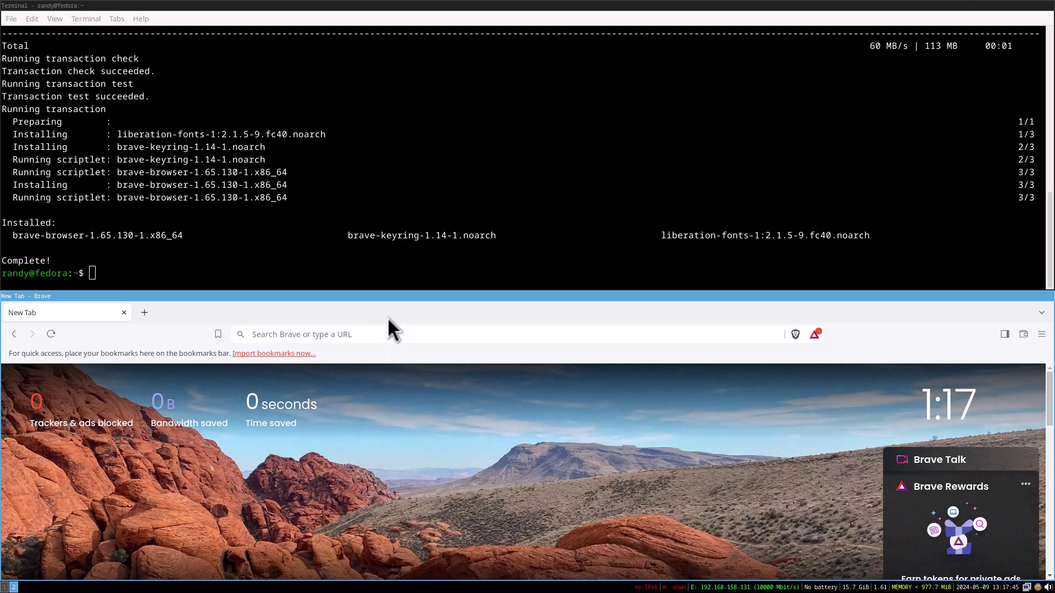
# - Set the terminal and Brave to split, then tabbed layout, and switch to workspace 1's two terminals
pyautogui.press('super+e')
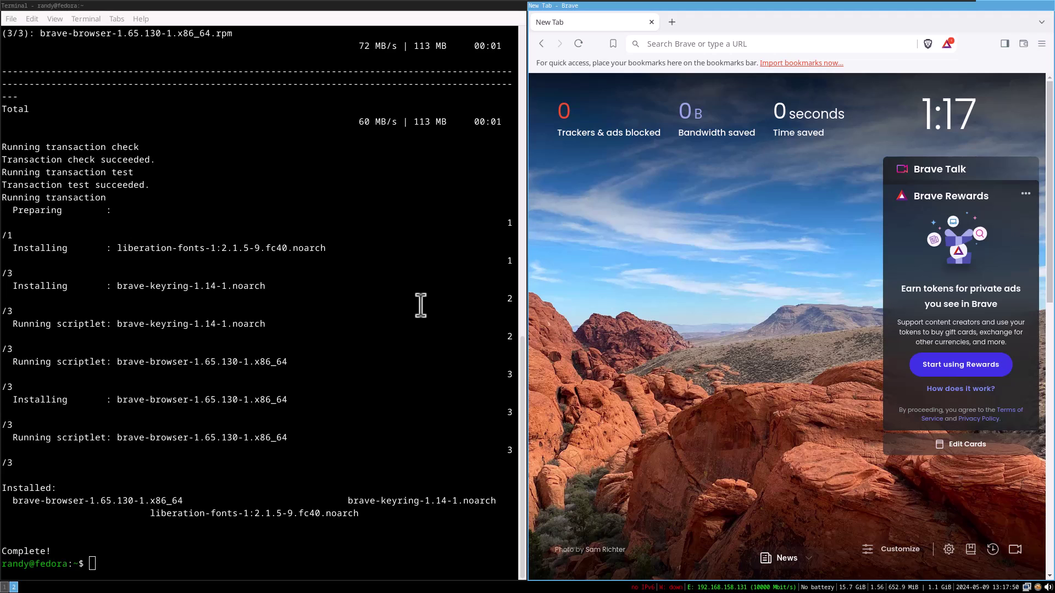
pyautogui.press('super+w')
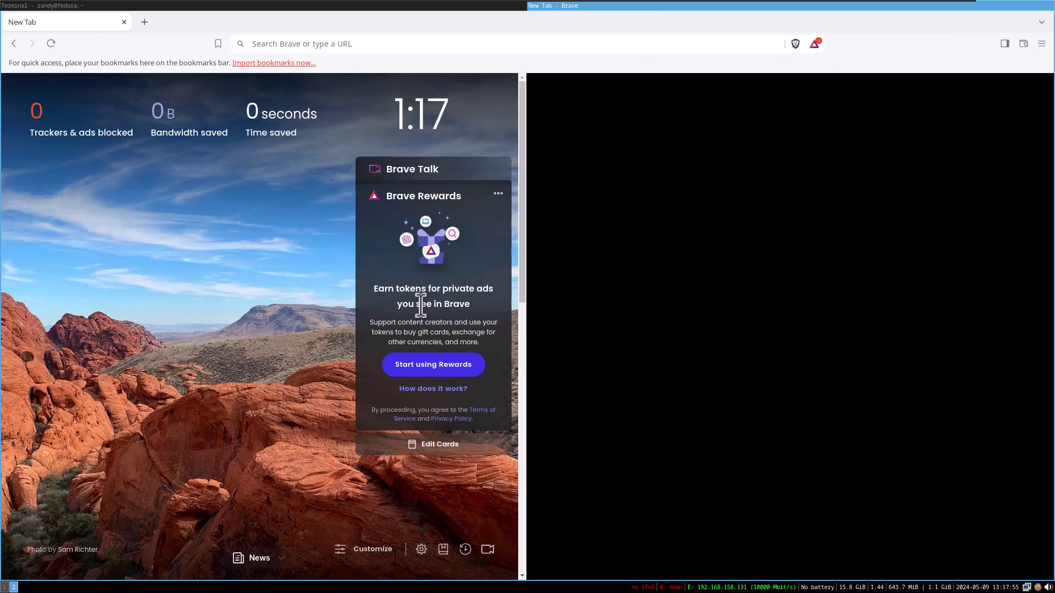
pyautogui.scroll(-5, 629, 324)
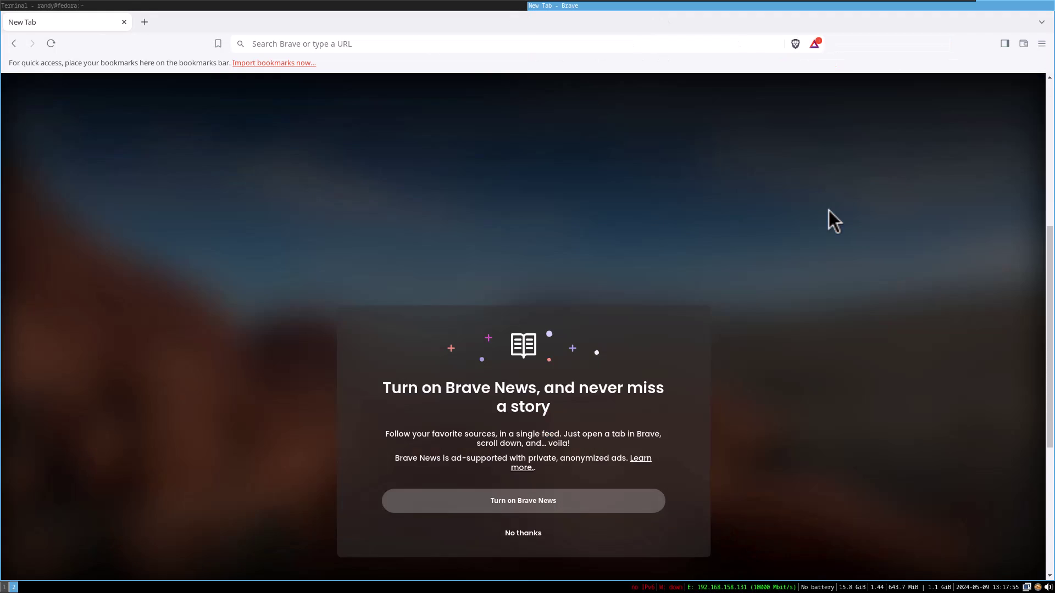
pyautogui.scroll(5, 603, 270)
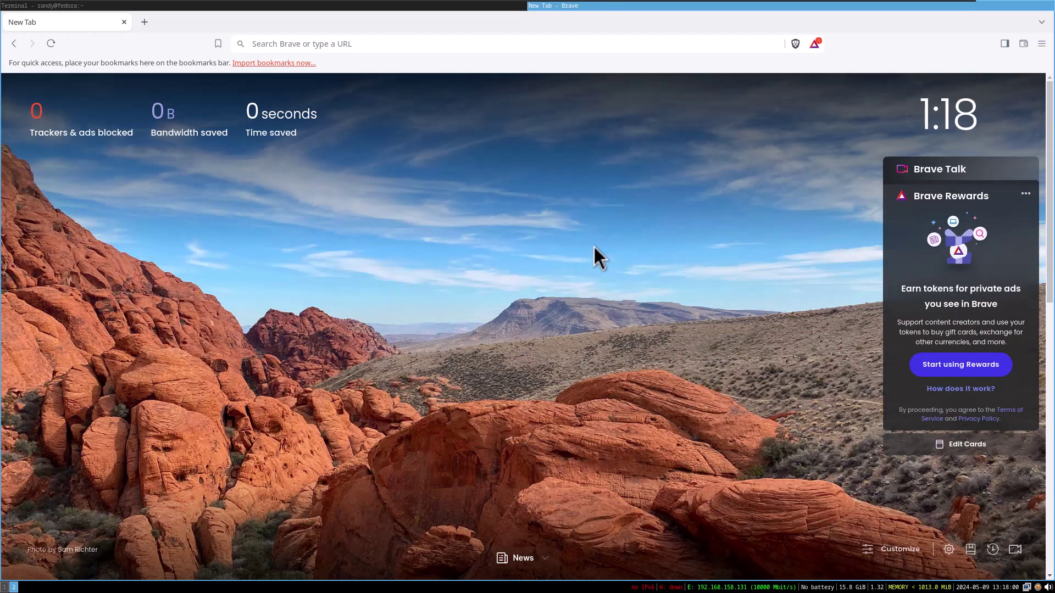
pyautogui.press('super+1')
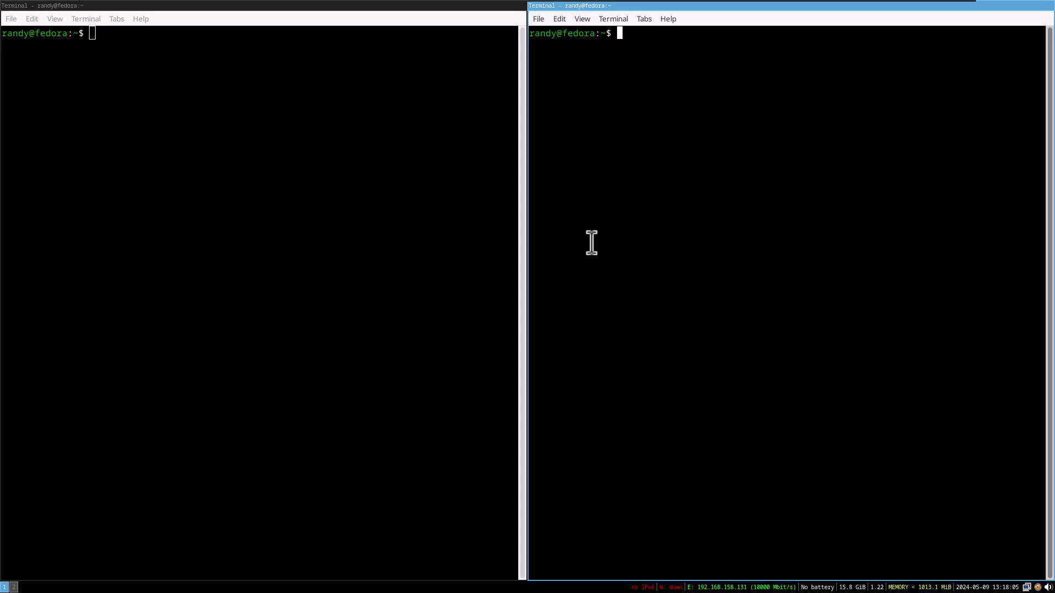
# - Return to workspace 2 with $mod+2, where Brave's New Tab page fills the screen
pyautogui.press('super+2')
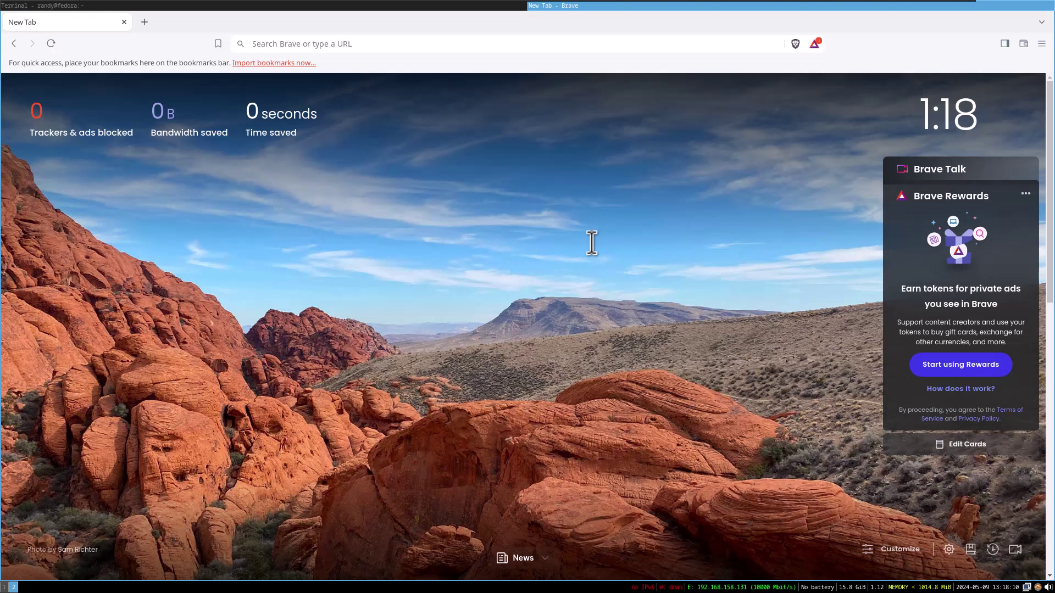